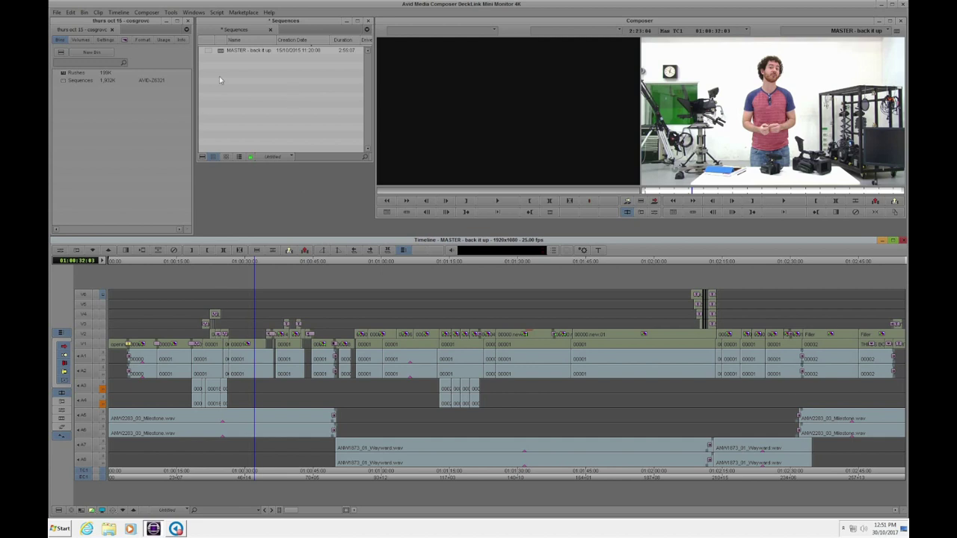
Scrub the MASTER sequence to the effect at 01:01:31 and zoom the timeline in around it.
{"action": "left_click", "coordinate": [181, 39]}
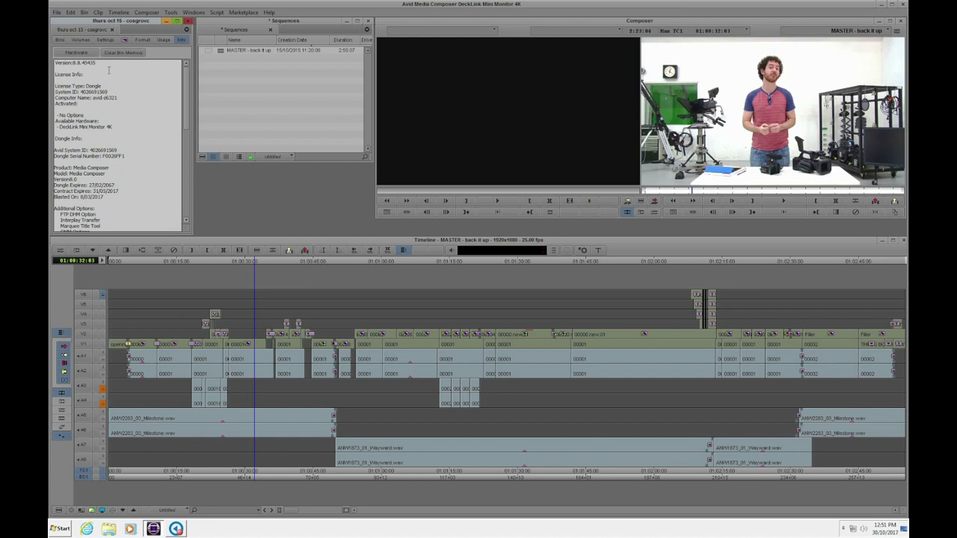
{"action": "left_click", "coordinate": [60, 42]}
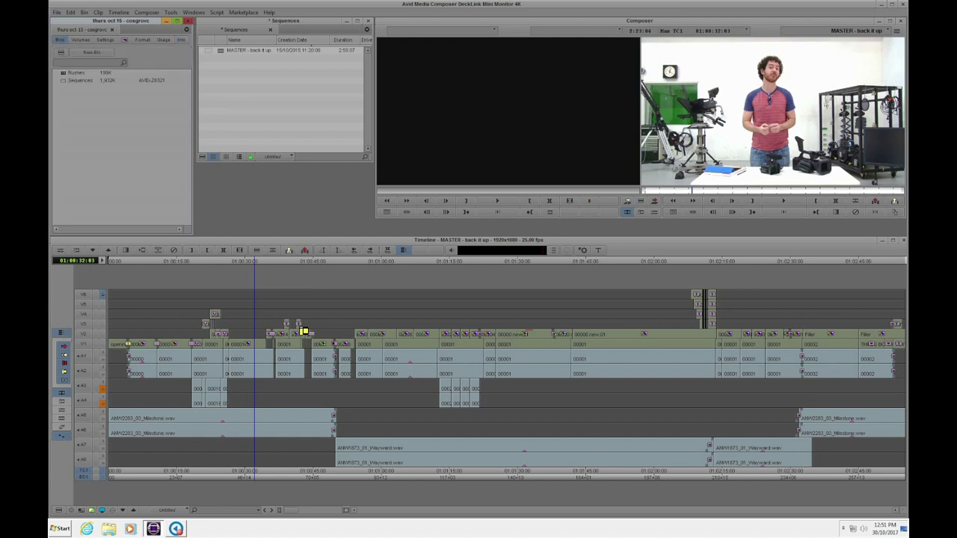
{"action": "left_click", "coordinate": [251, 261]}
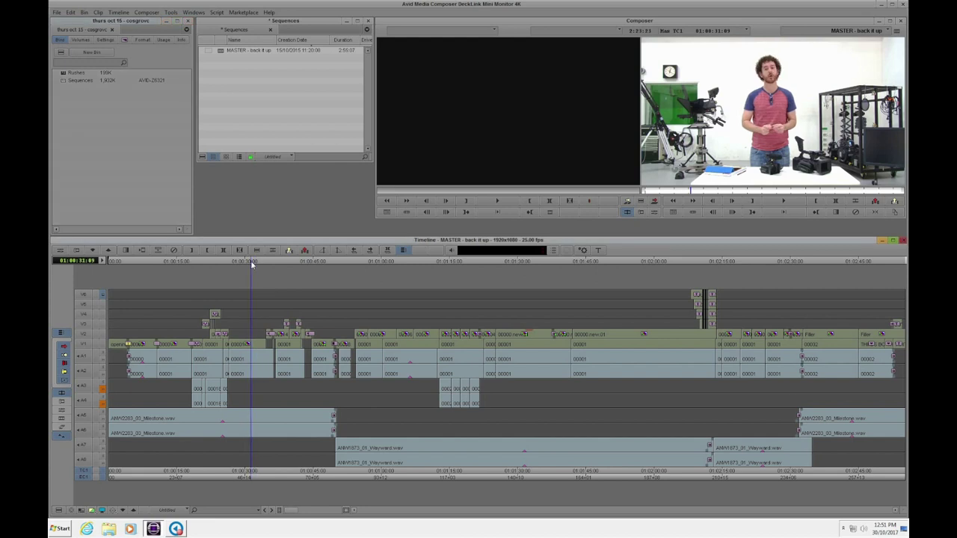
{"action": "left_click_drag", "start_coordinate": [250, 260], "coordinate": [249, 264]}
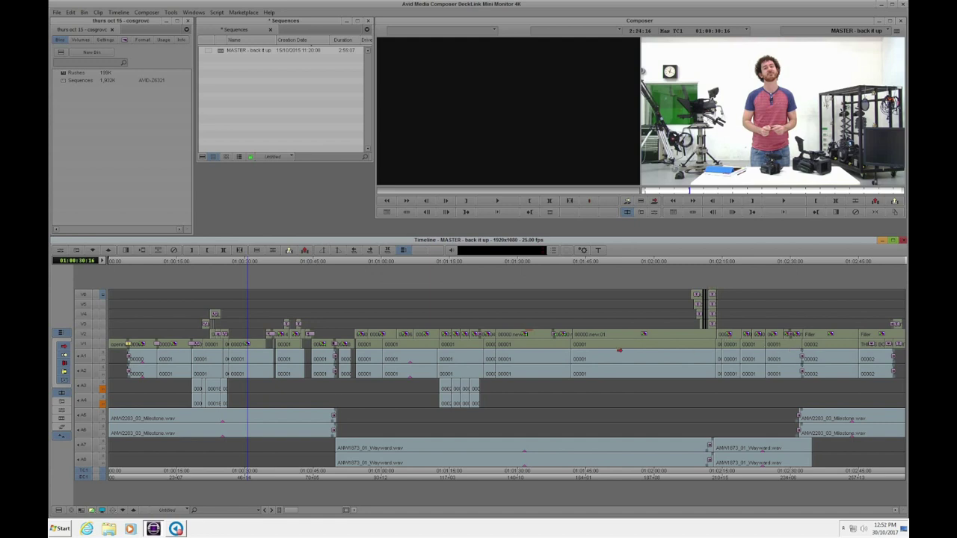
{"action": "left_click_drag", "start_coordinate": [511, 261], "coordinate": [524, 261]}
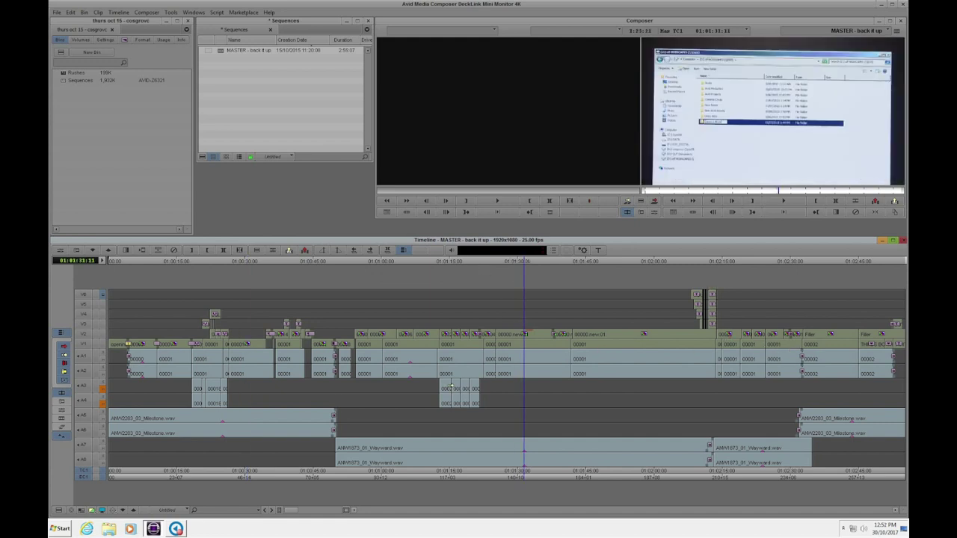
{"action": "left_click_drag", "start_coordinate": [299, 512], "coordinate": [331, 513]}
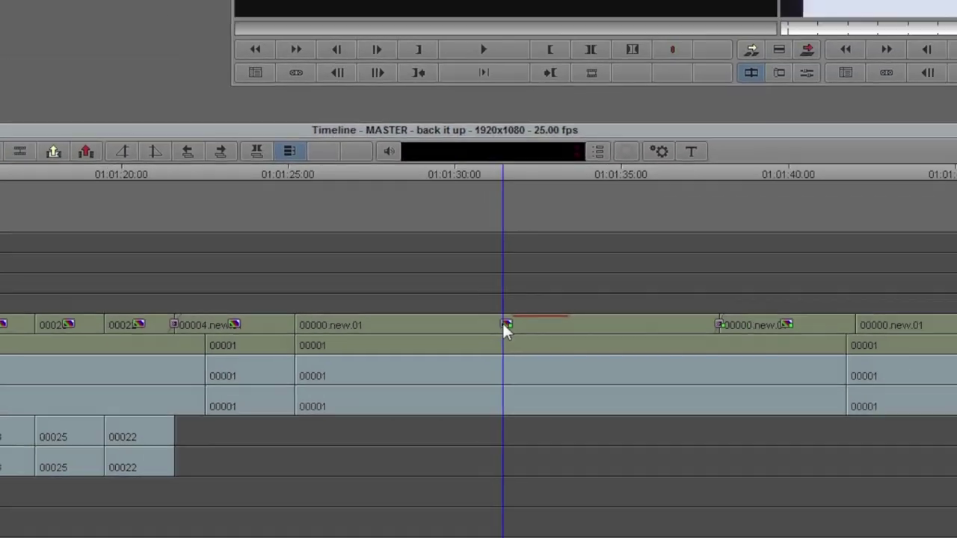
Render the effect at the playhead and zoom the timeline back out to the full sequence.
{"action": "right_click", "coordinate": [504, 328]}
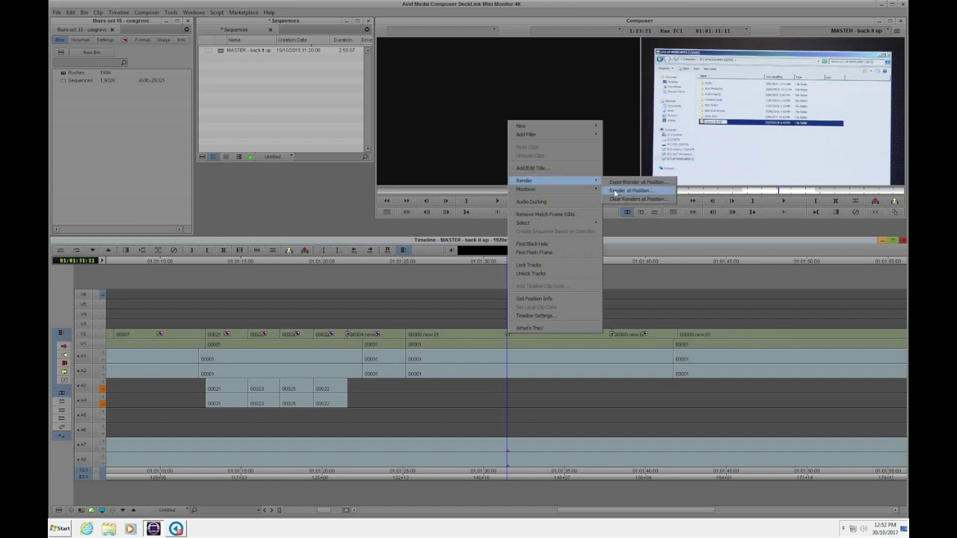
{"action": "left_click", "coordinate": [482, 263]}
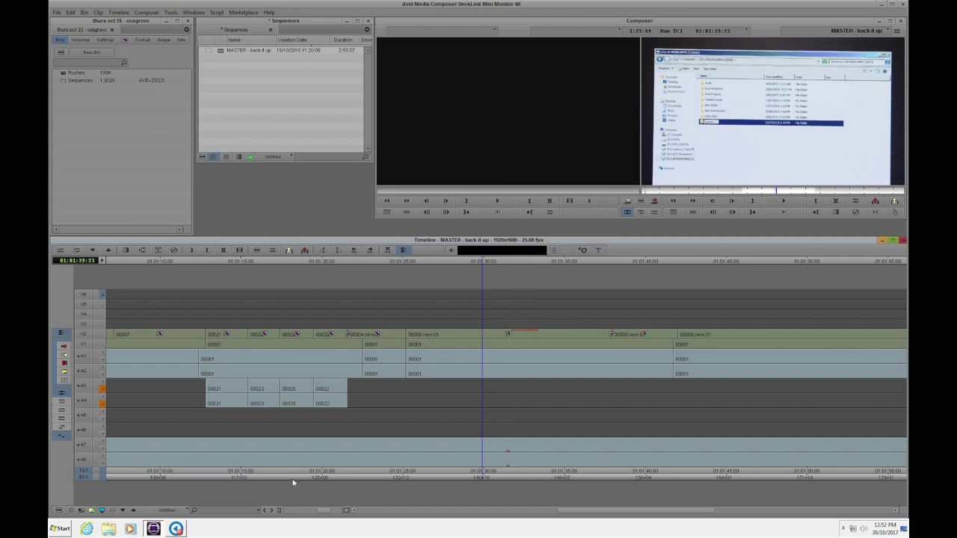
{"action": "left_click_drag", "start_coordinate": [323, 511], "coordinate": [241, 529]}
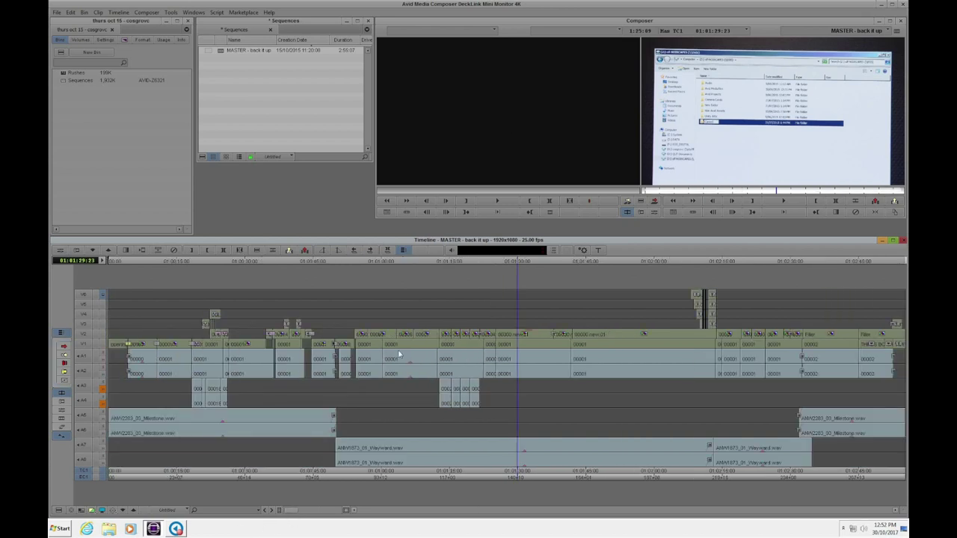
Scrub the sequence from start to its end at 01:02:55:07, then select all tracks.
{"action": "left_click_drag", "start_coordinate": [162, 262], "coordinate": [105, 269]}
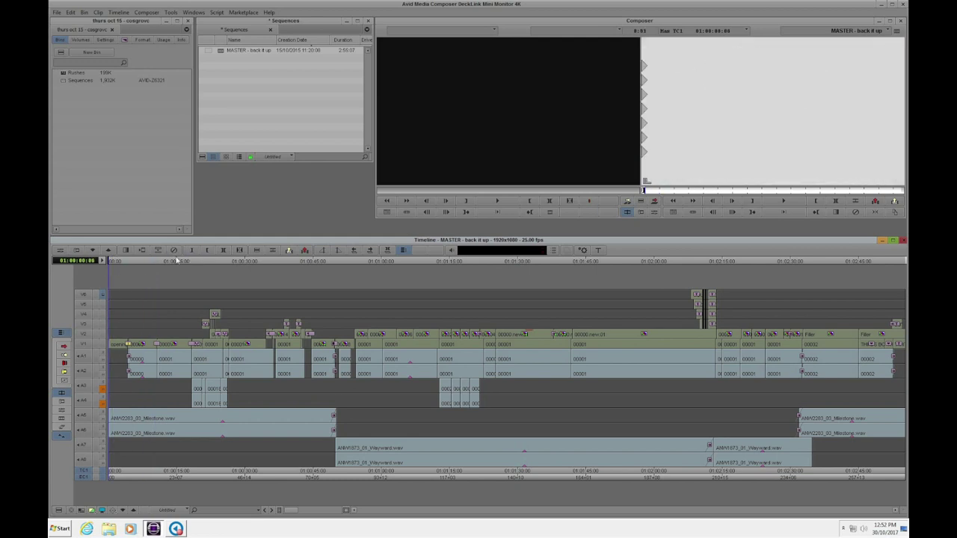
{"action": "left_click", "coordinate": [133, 261]}
{"action": "left_click", "coordinate": [737, 341]}
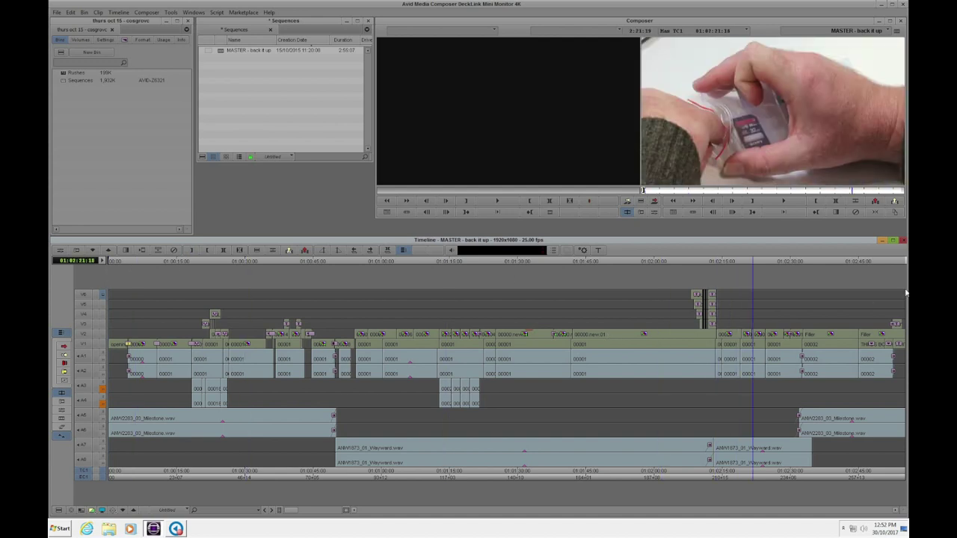
{"action": "left_click_drag", "start_coordinate": [737, 341], "coordinate": [904, 341]}
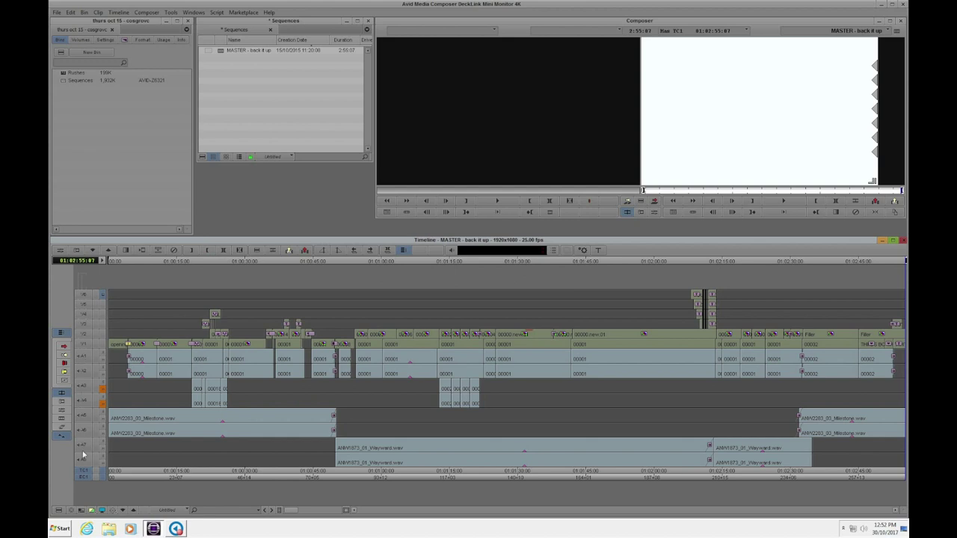
{"action": "key", "text": "ctrl+a"}
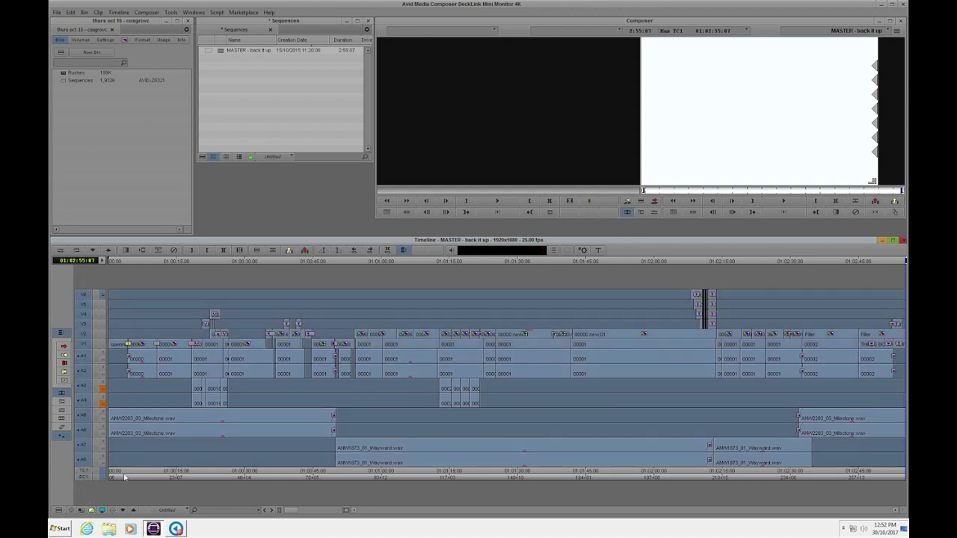
Render In/Out across the selection, accepting the unrecognised-effects warning, to render all four effects.
{"action": "right_click", "coordinate": [410, 306]}
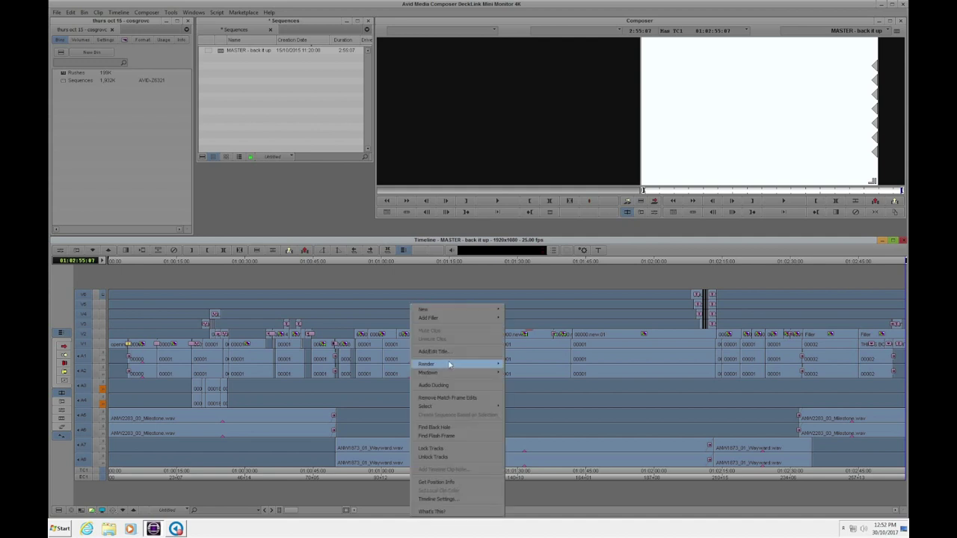
{"action": "mouse_move", "coordinate": [426, 364]}
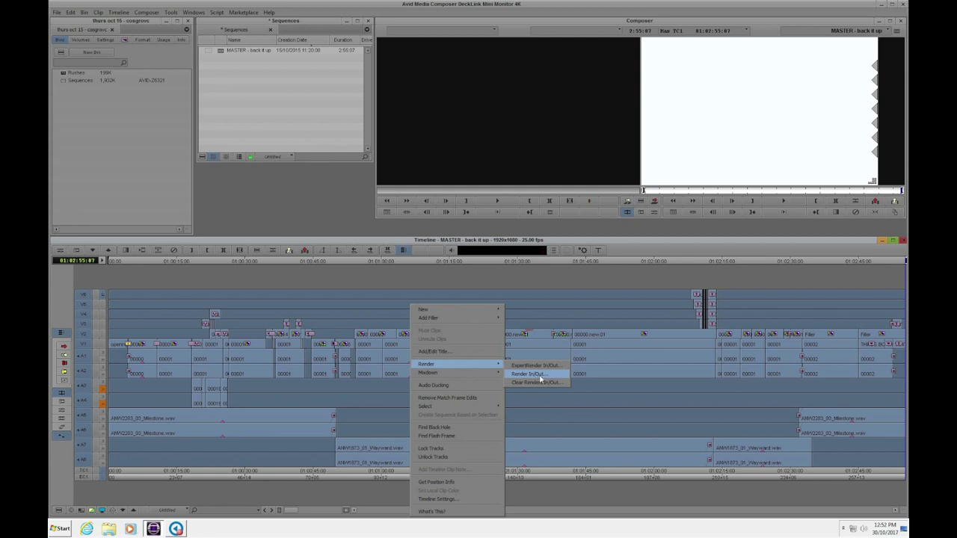
{"action": "left_click", "coordinate": [540, 376]}
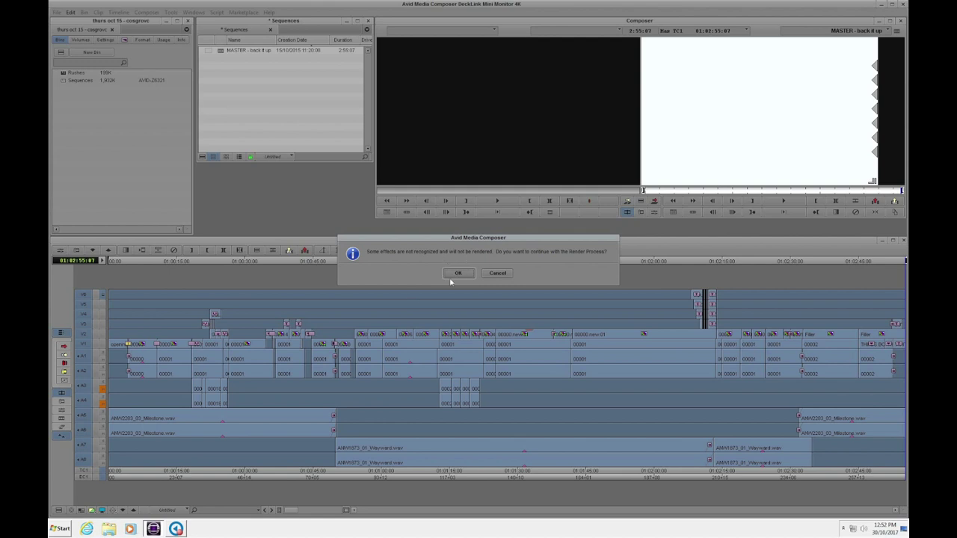
{"action": "left_click", "coordinate": [458, 273]}
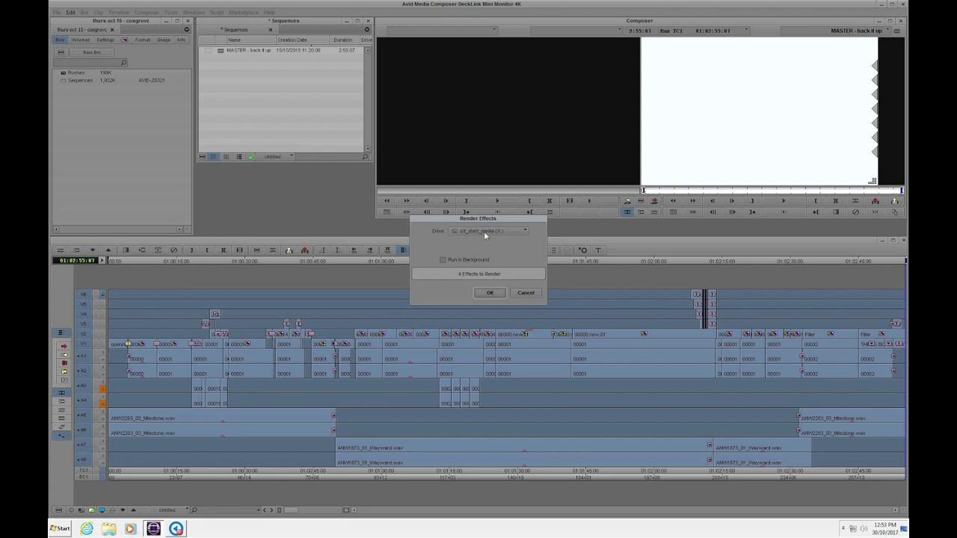
{"action": "left_click", "coordinate": [479, 295]}
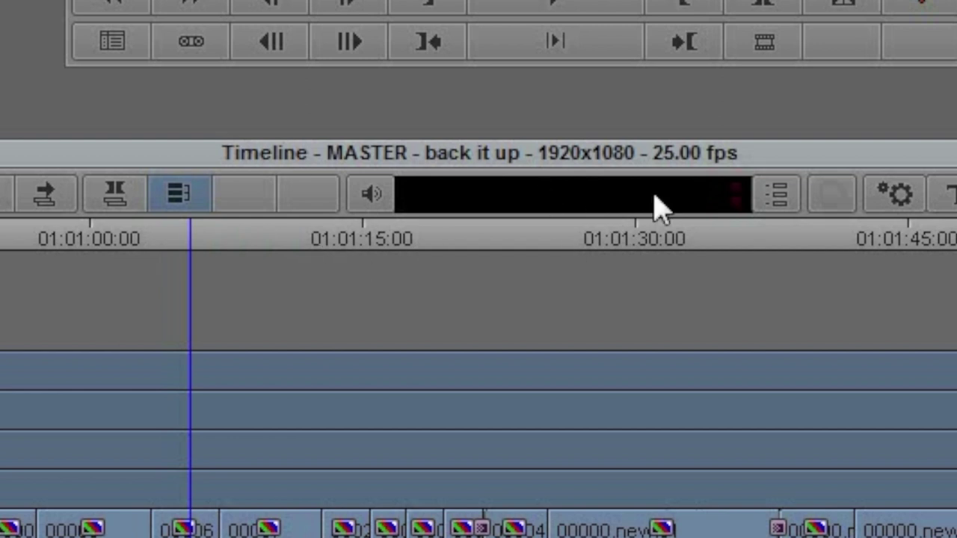
Play back the rendered sequence and stop it at 01:01:11:00.
{"action": "key", "text": "space"}
{"action": "key", "text": "space"}
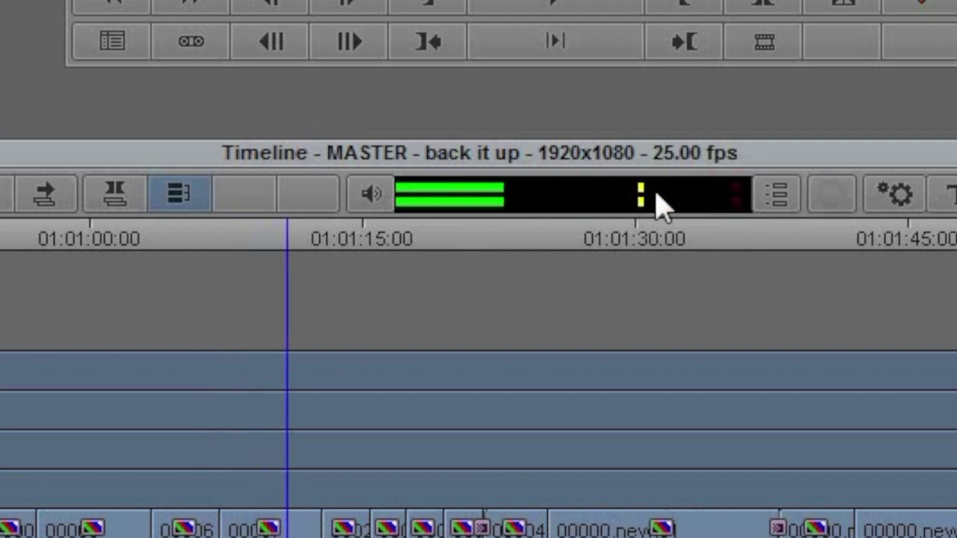
{"action": "key", "text": "space"}
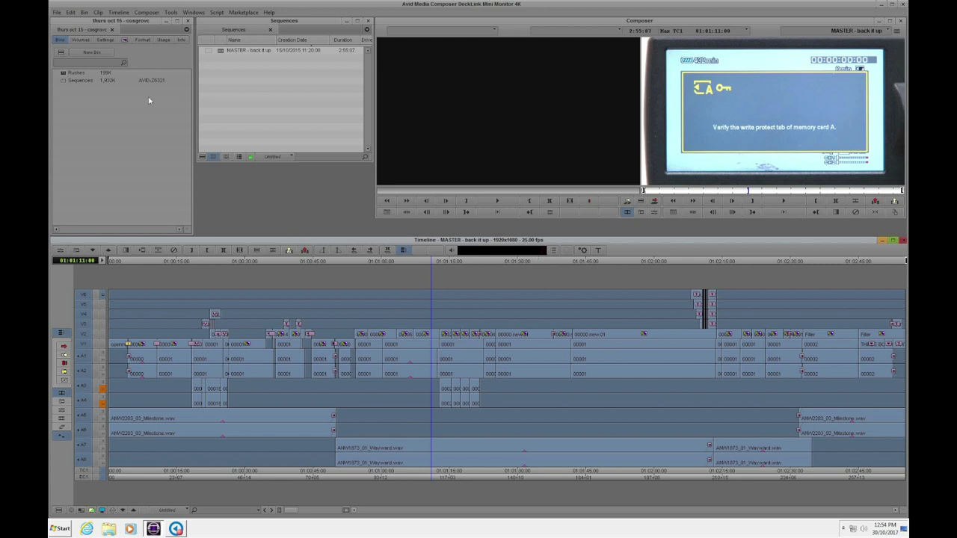
Create a new project bin named Export.
{"action": "left_click", "coordinate": [85, 55]}
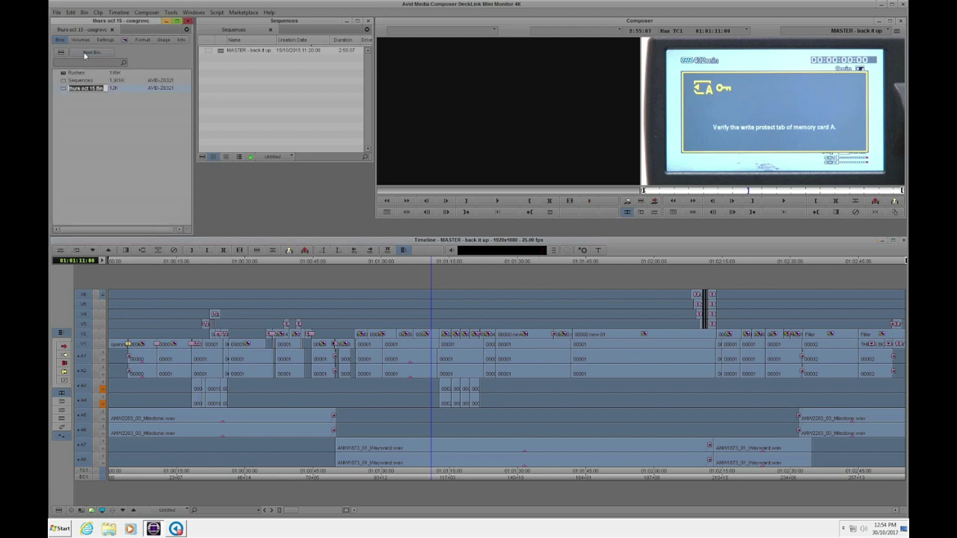
{"action": "type", "text": "Export"}
{"action": "key", "text": "Return"}
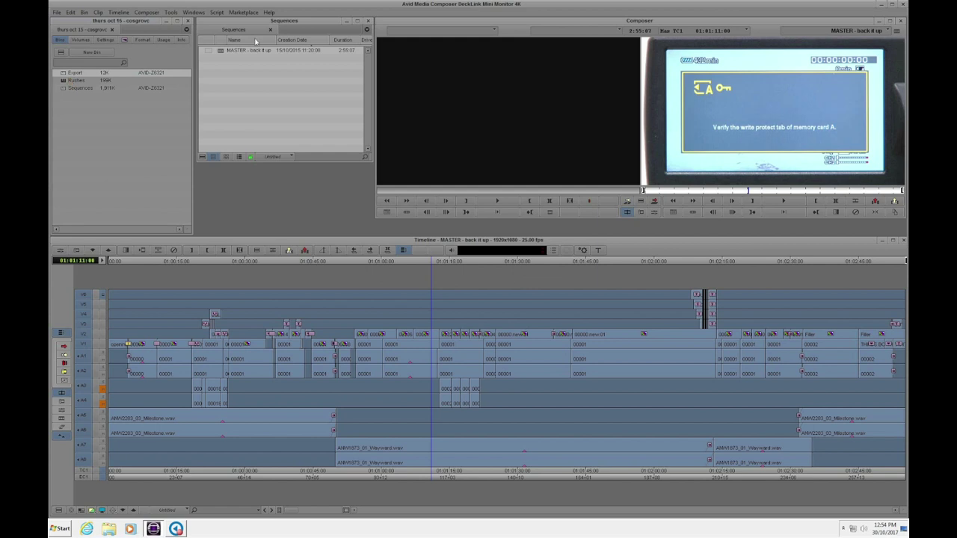
Open the Export bin and size its window just below the Sequences bin.
{"action": "left_click", "coordinate": [229, 29]}
{"action": "left_click_drag", "start_coordinate": [229, 28], "coordinate": [227, 29]}
{"action": "left_click", "coordinate": [127, 23]}
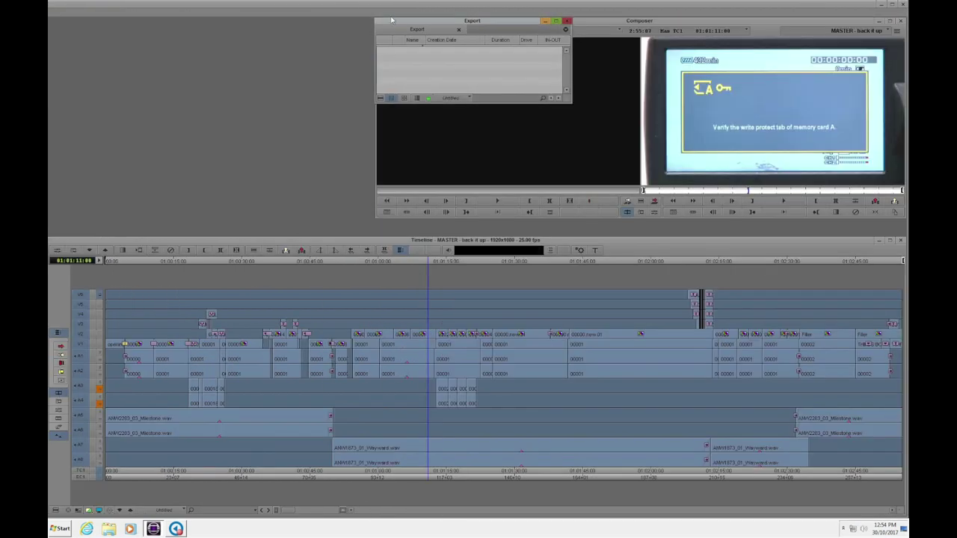
{"action": "left_click_drag", "start_coordinate": [417, 27], "coordinate": [129, 124]}
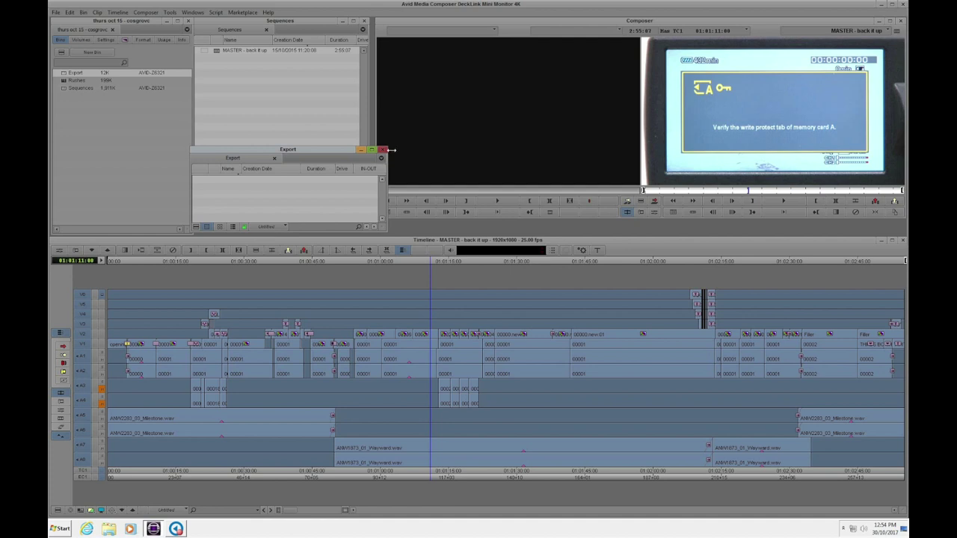
{"action": "mouse_move", "coordinate": [387, 146]}
{"action": "left_mouse_down"}
{"action": "mouse_move", "coordinate": [341, 175]}
{"action": "mouse_move", "coordinate": [366, 164]}
{"action": "mouse_move", "coordinate": [311, 114]}
{"action": "left_mouse_up"}
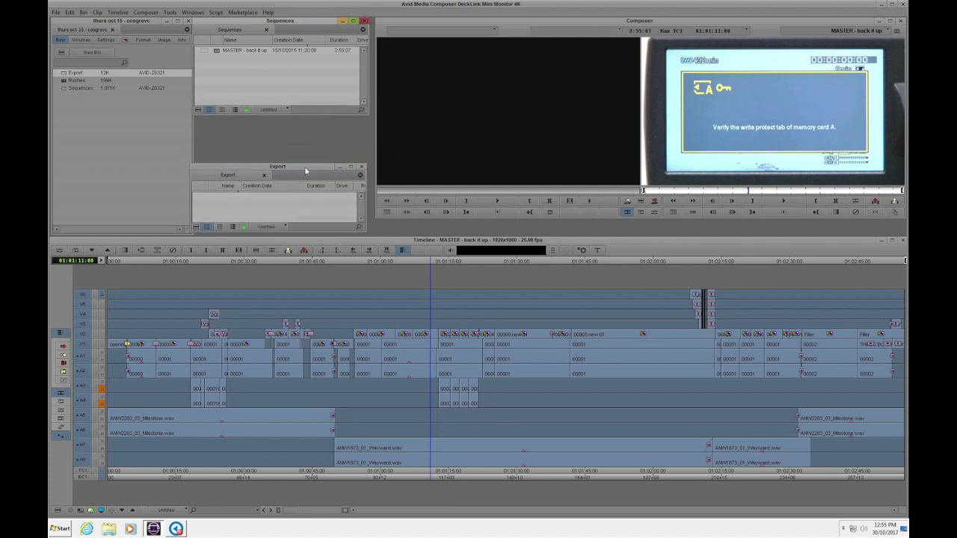
{"action": "left_click_drag", "start_coordinate": [304, 169], "coordinate": [299, 126]}
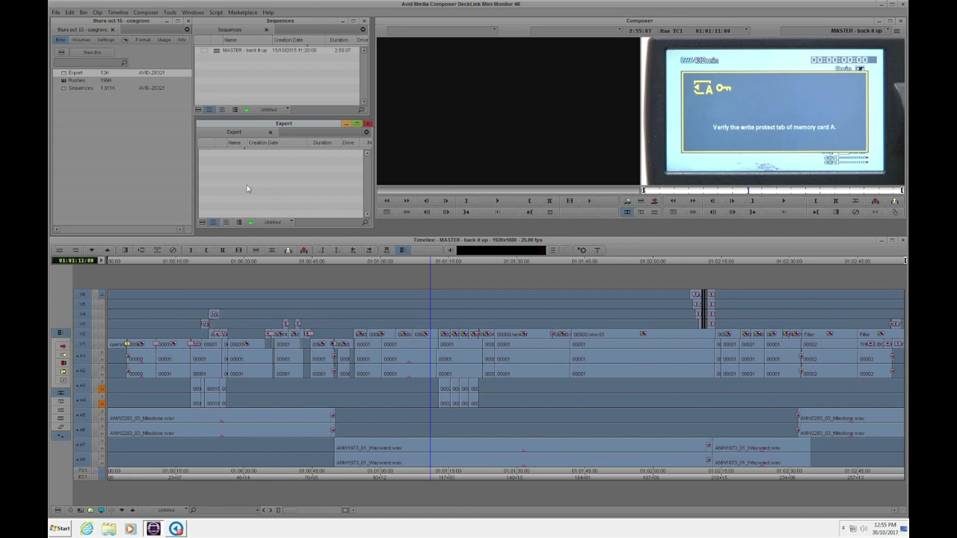
Duplicate the MASTER sequence and move the copy into the Export bin.
{"action": "left_click", "coordinate": [228, 69]}
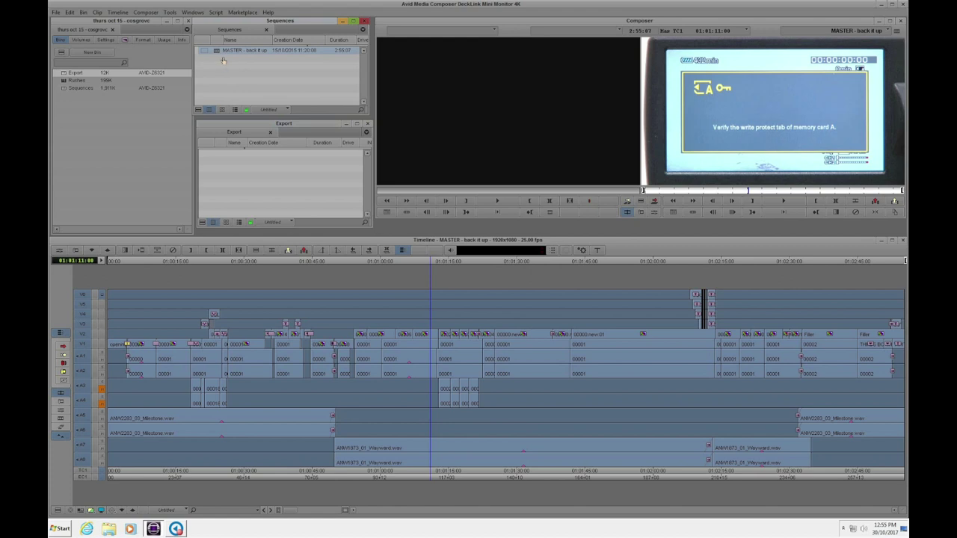
{"action": "key", "text": "ctrl+d"}
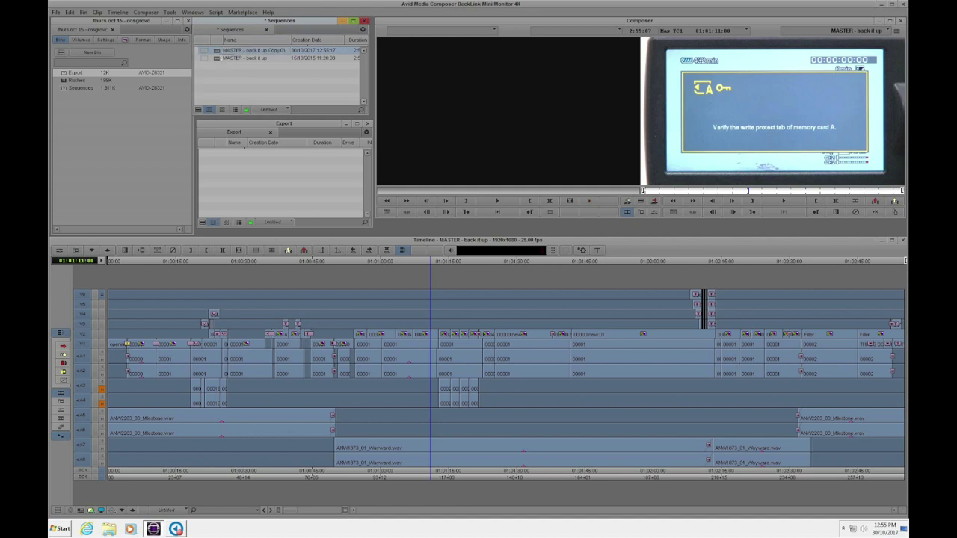
{"action": "left_click_drag", "start_coordinate": [228, 51], "coordinate": [229, 172]}
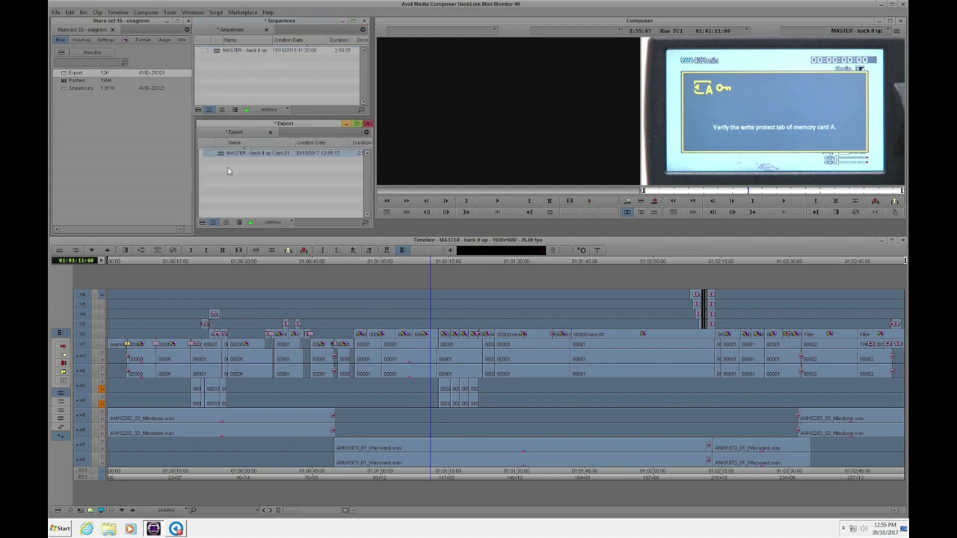
Rename the duplicate sequence to 'EXPORT - back it up'.
{"action": "left_click", "coordinate": [273, 154]}
{"action": "key", "text": "End"}
{"action": "key", "text": "Delete"}
{"action": "type", "text": "EXPORT"}
{"action": "key", "text": "BackSpace"}
{"action": "key", "text": "BackSpace"}
{"action": "key", "text": "BackSpace"}
{"action": "key", "text": "BackSpace"}
{"action": "key", "text": "BackSpace"}
{"action": "key", "text": "BackSpace"}
{"action": "key", "text": "BackSpace"}
{"action": "key", "text": "BackSpace"}
{"action": "key", "text": "Return"}
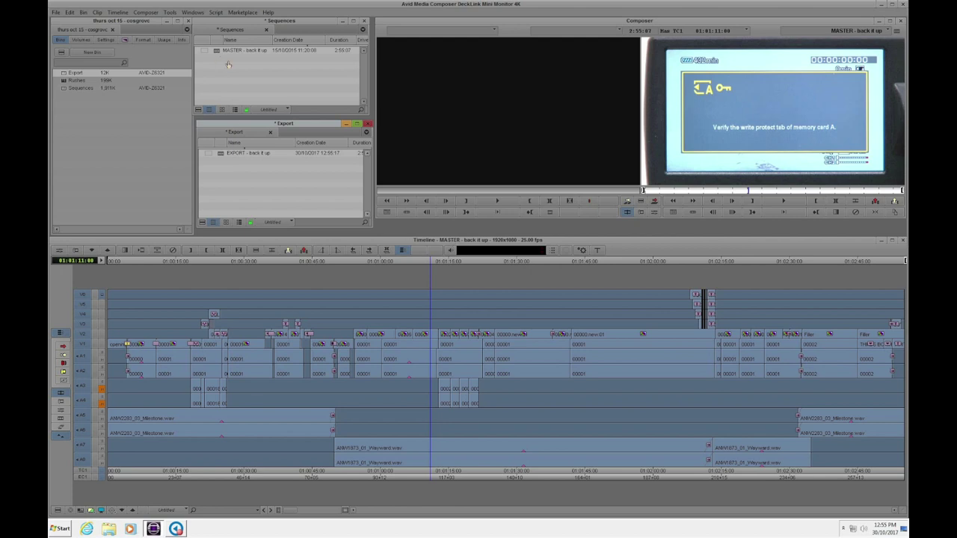
Load the 'EXPORT - back it up' sequence from the Export bin into the timeline.
{"action": "double_click", "coordinate": [228, 163]}
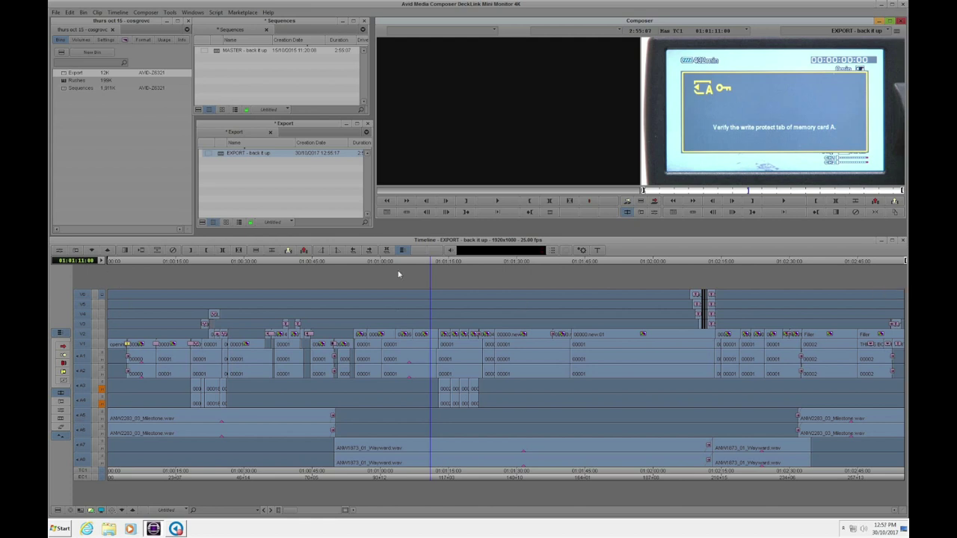
Make a video mixdown into the Export bin, producing 'EXPORT - back it up.Video Mixdown.1'.
{"action": "left_click", "coordinate": [124, 15]}
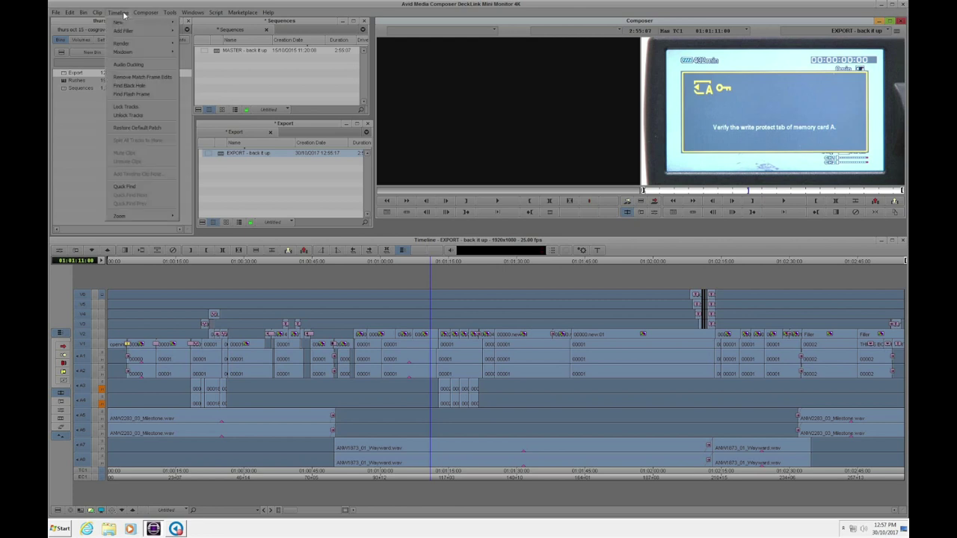
{"action": "mouse_move", "coordinate": [127, 52]}
{"action": "left_click", "coordinate": [198, 62]}
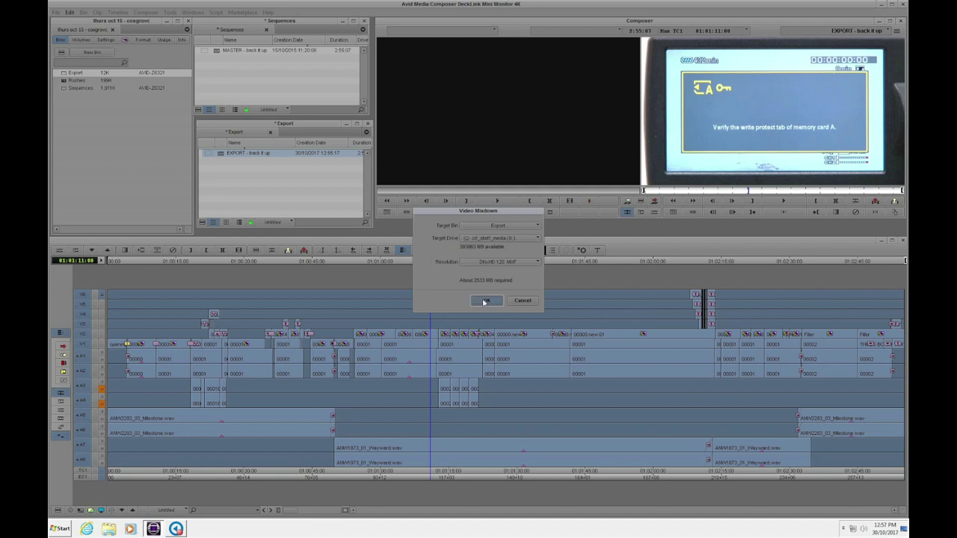
{"action": "left_click", "coordinate": [483, 301]}
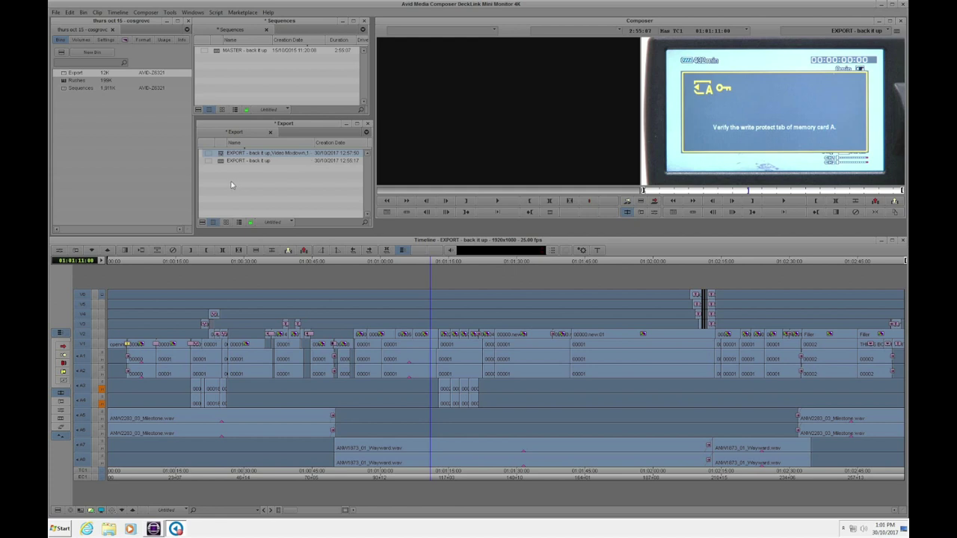
Scrub the video mixdown in the Source monitor, then create an empty 'Export mixdowns' sequence.
{"action": "double_click", "coordinate": [220, 156]}
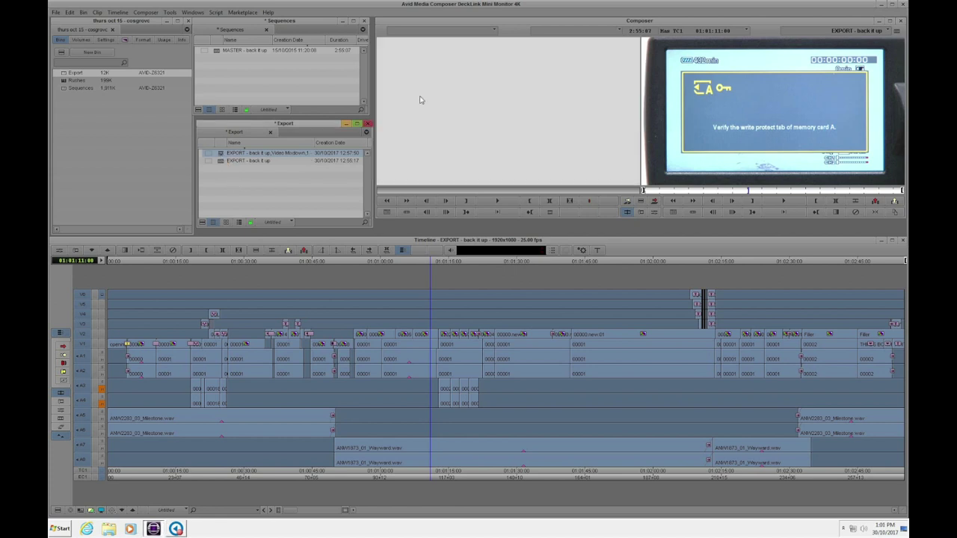
{"action": "mouse_move", "coordinate": [383, 192]}
{"action": "left_mouse_down"}
{"action": "mouse_move", "coordinate": [648, 198]}
{"action": "mouse_move", "coordinate": [379, 192]}
{"action": "left_mouse_up"}
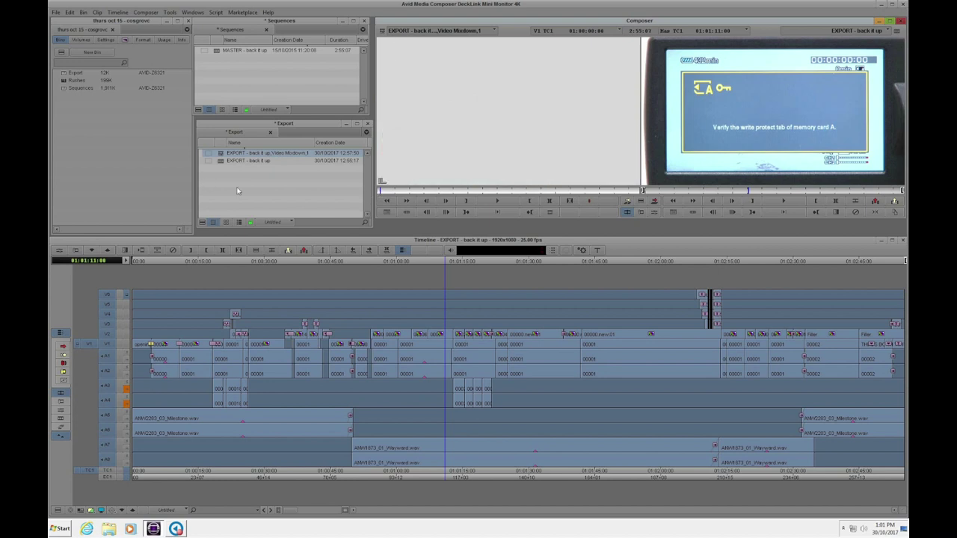
{"action": "right_click", "coordinate": [238, 192]}
{"action": "left_click", "coordinate": [239, 188]}
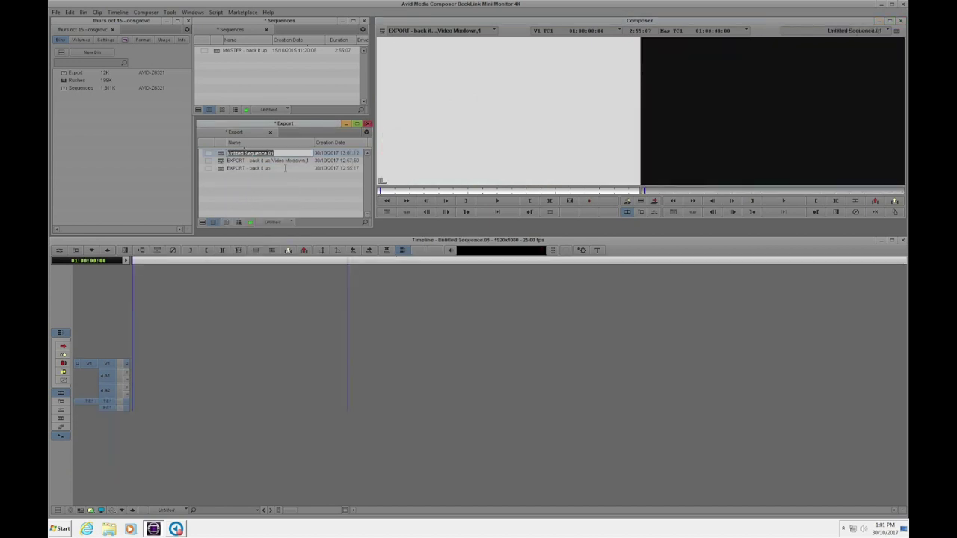
{"action": "type", "text": "Export mixdowns"}
{"action": "key", "text": "Return"}
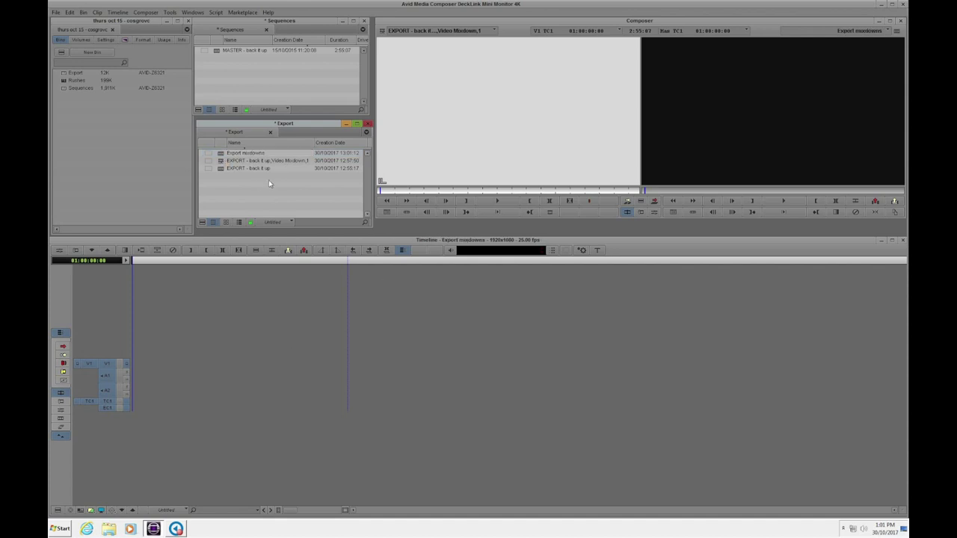
Mark the mixdown's full length, overwrite it onto V1 of Export mixdowns, and scrub it.
{"action": "double_click", "coordinate": [231, 160]}
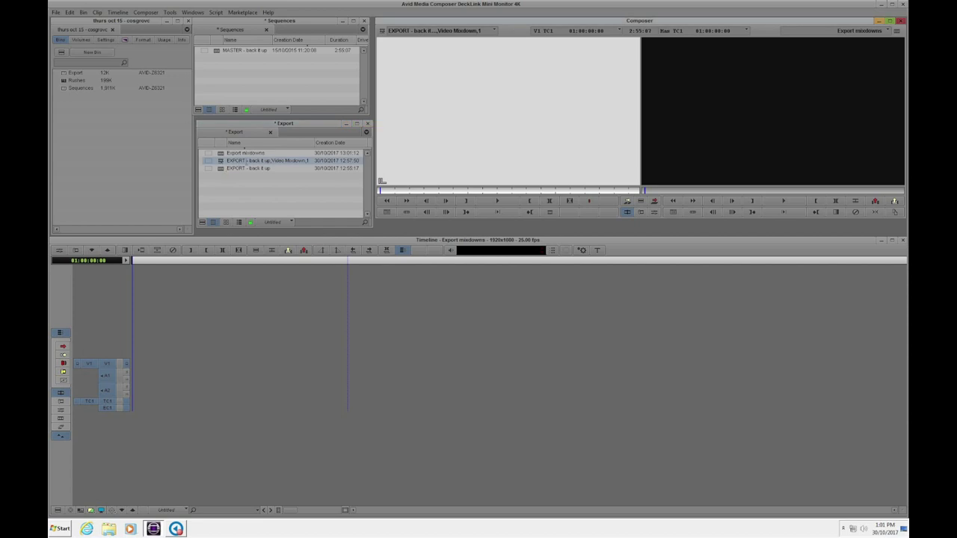
{"action": "left_click", "coordinate": [465, 201]}
{"action": "left_click_drag", "start_coordinate": [379, 191], "coordinate": [637, 191]}
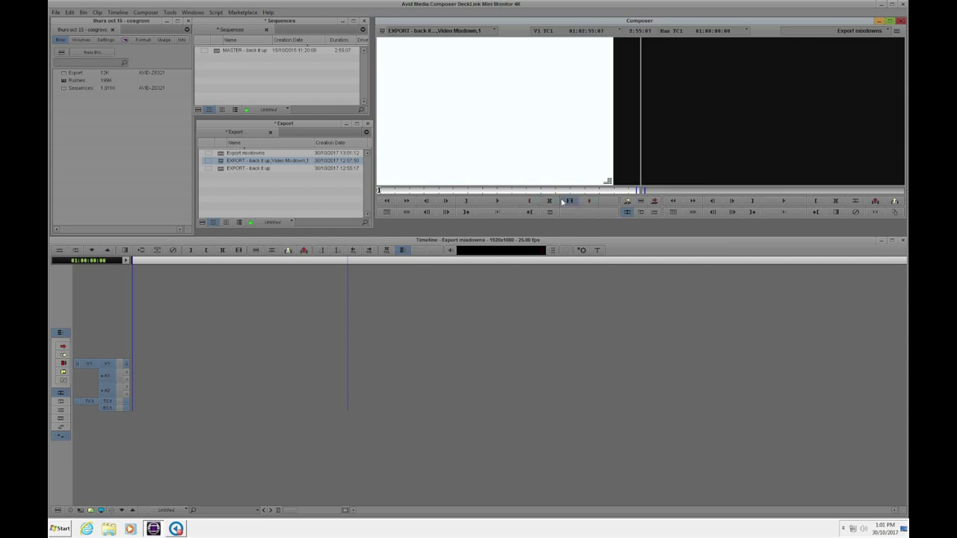
{"action": "left_click", "coordinate": [530, 201]}
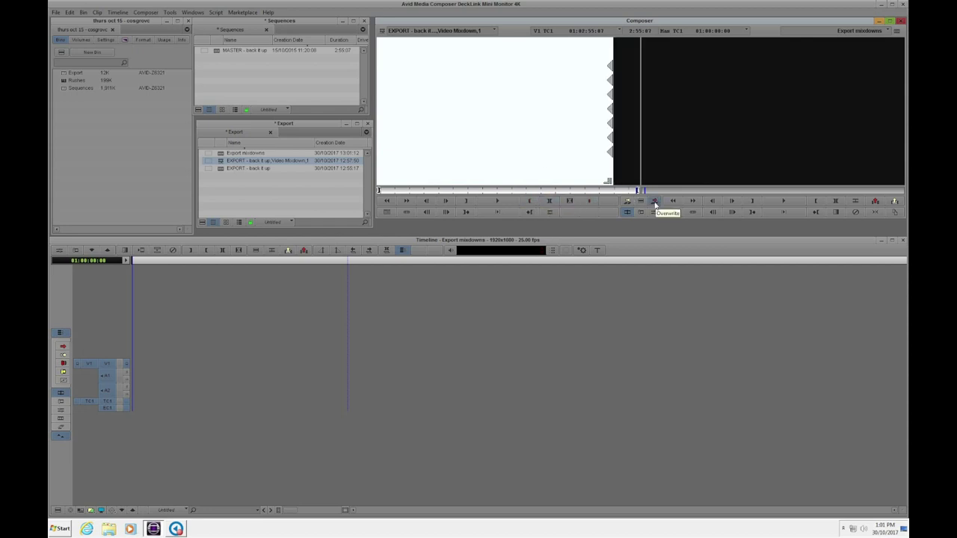
{"action": "left_click", "coordinate": [654, 202]}
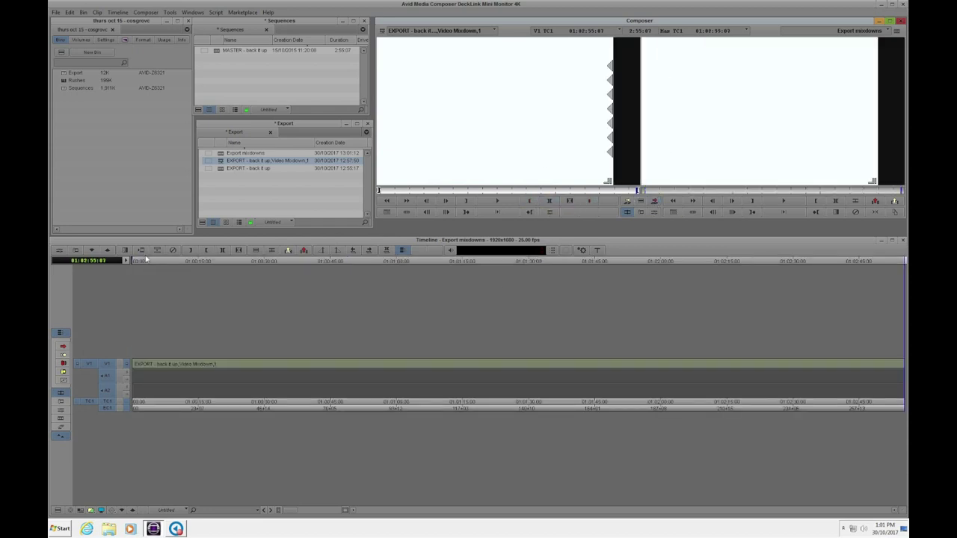
{"action": "left_click_drag", "start_coordinate": [131, 262], "coordinate": [257, 290]}
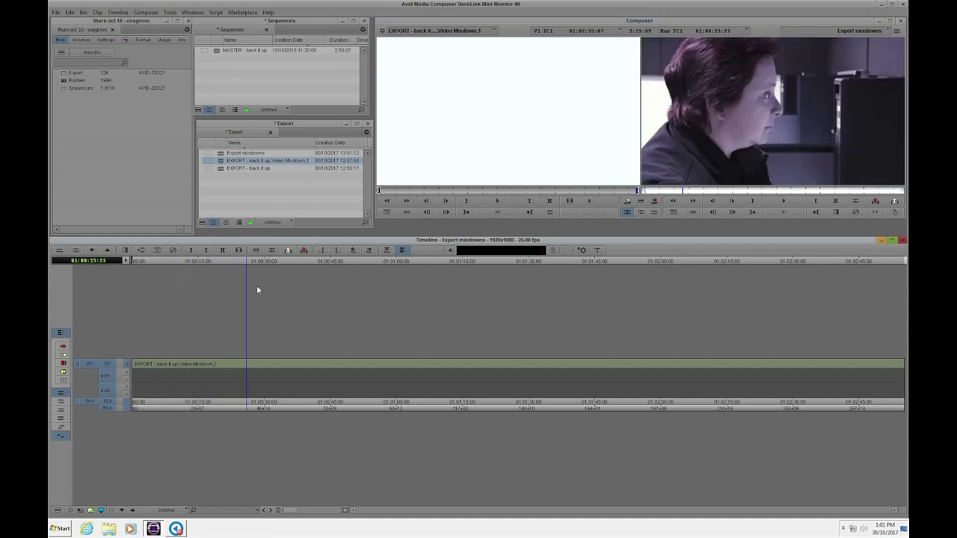
{"action": "mouse_move", "coordinate": [256, 290]}
{"action": "left_mouse_down"}
{"action": "mouse_move", "coordinate": [856, 304]}
{"action": "mouse_move", "coordinate": [846, 327]}
{"action": "mouse_move", "coordinate": [131, 342]}
{"action": "left_mouse_up"}
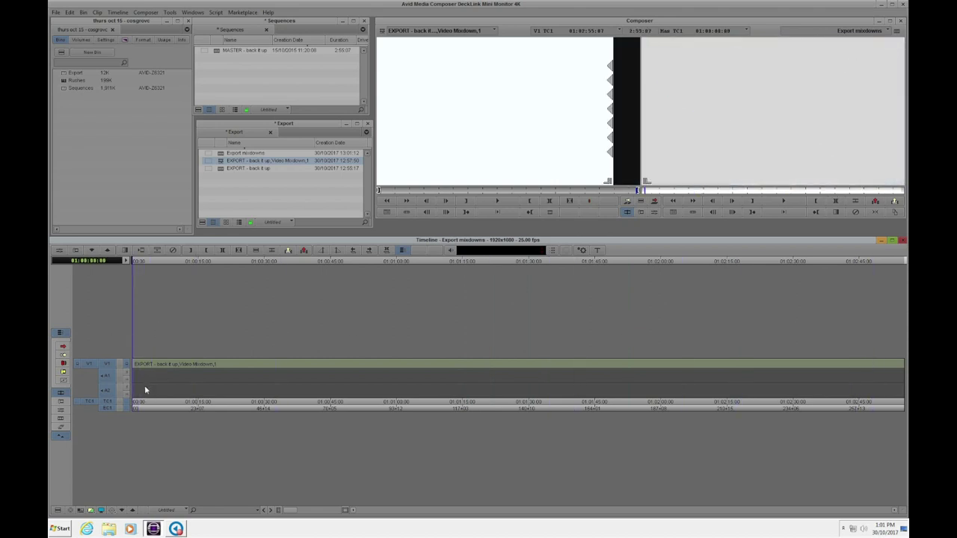
Load the EXPORT - back it up sequence with tracks A3 and A4 deselected for mixing.
{"action": "double_click", "coordinate": [228, 177]}
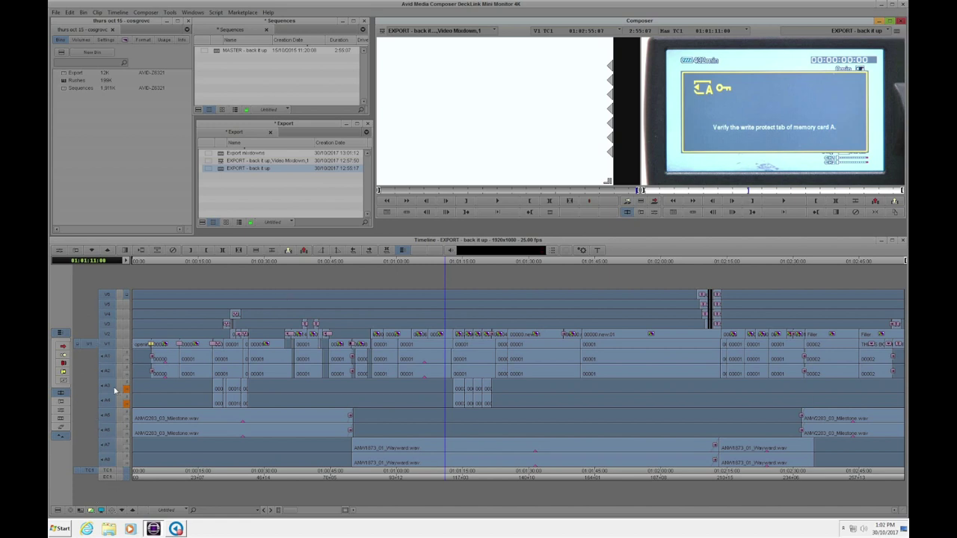
{"action": "left_click", "coordinate": [105, 388]}
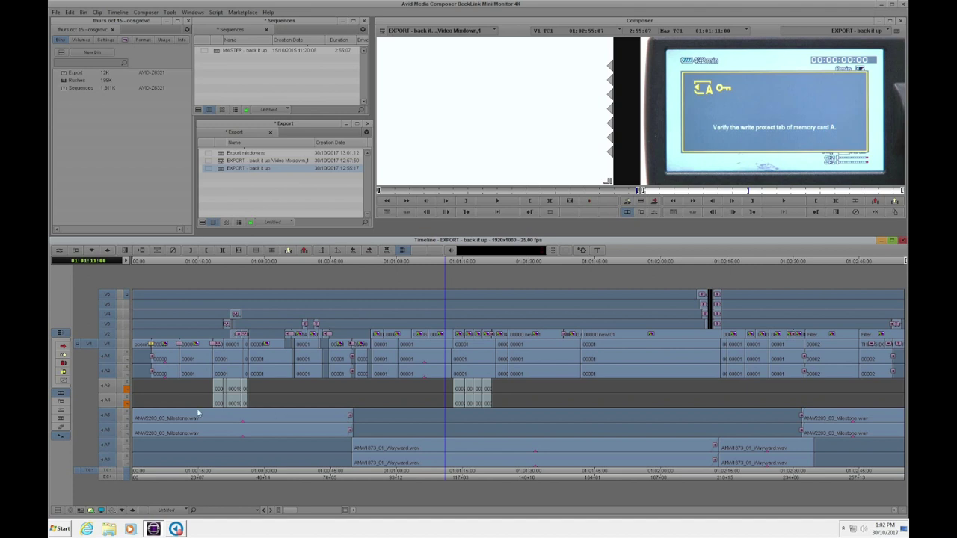
{"action": "left_click", "coordinate": [124, 14]}
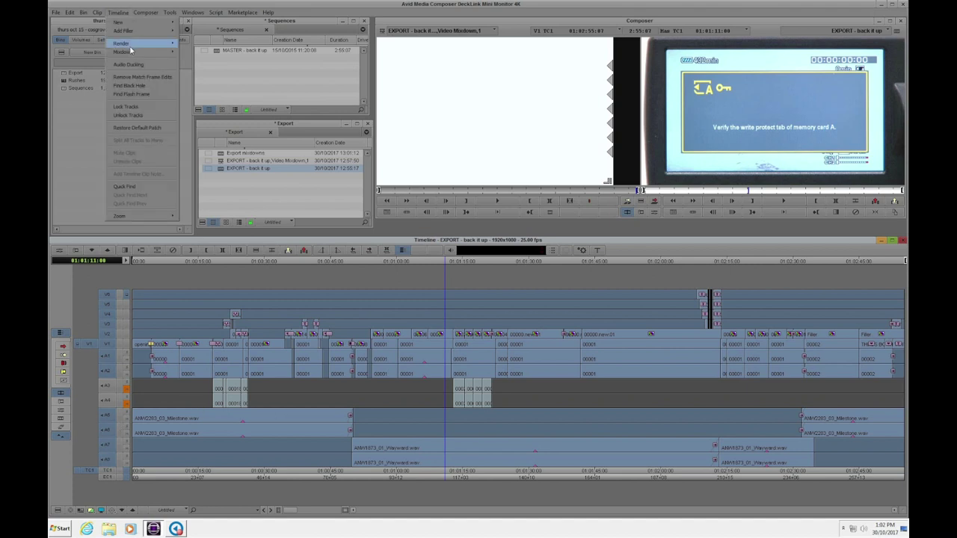
{"action": "mouse_move", "coordinate": [193, 54]}
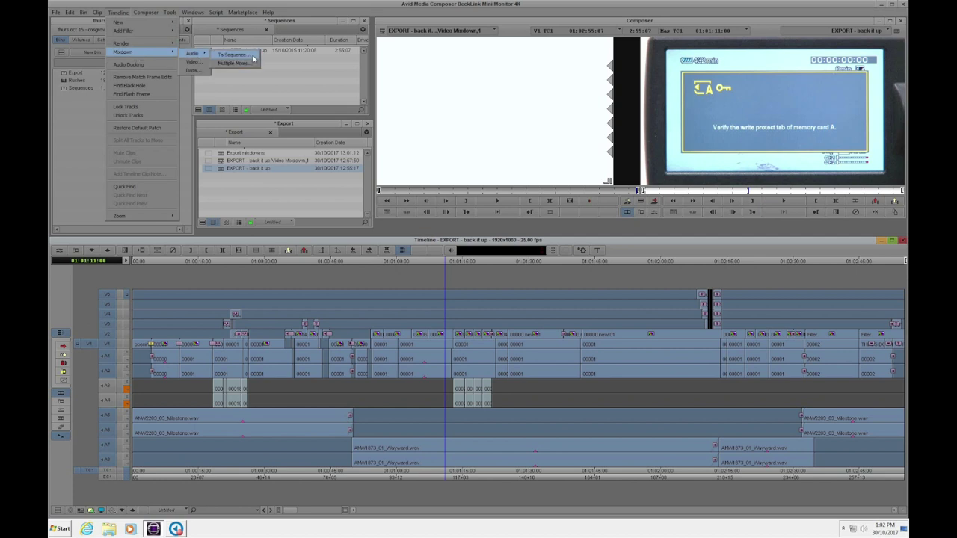
Choose Multiple Mixes with the Export bin as the mixdown destination.
{"action": "left_click", "coordinate": [253, 64]}
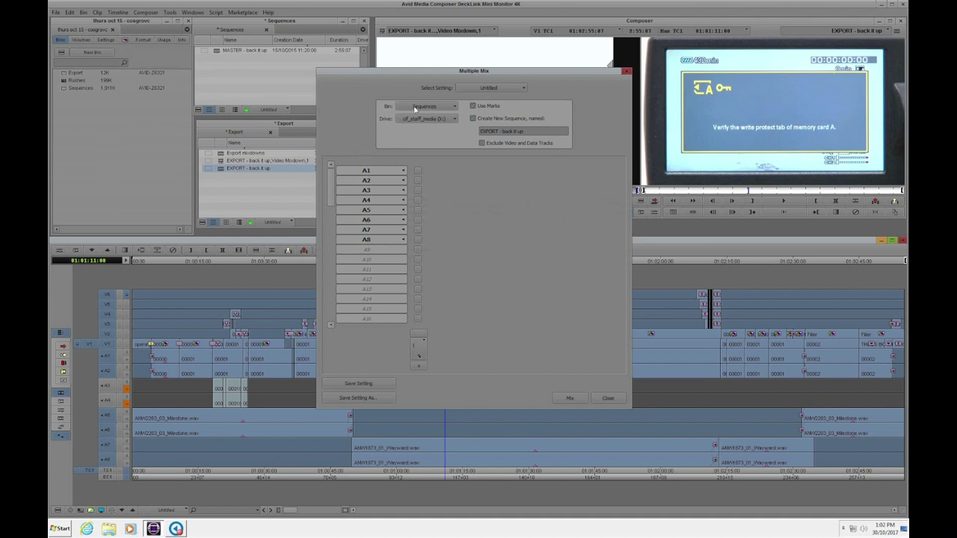
{"action": "left_click", "coordinate": [418, 109]}
{"action": "left_click", "coordinate": [415, 120]}
Mix down tracks A1, A2 and A5–A8, then close the mix settings.
{"action": "left_click", "coordinate": [417, 172]}
{"action": "left_click", "coordinate": [418, 181]}
{"action": "left_click", "coordinate": [417, 211]}
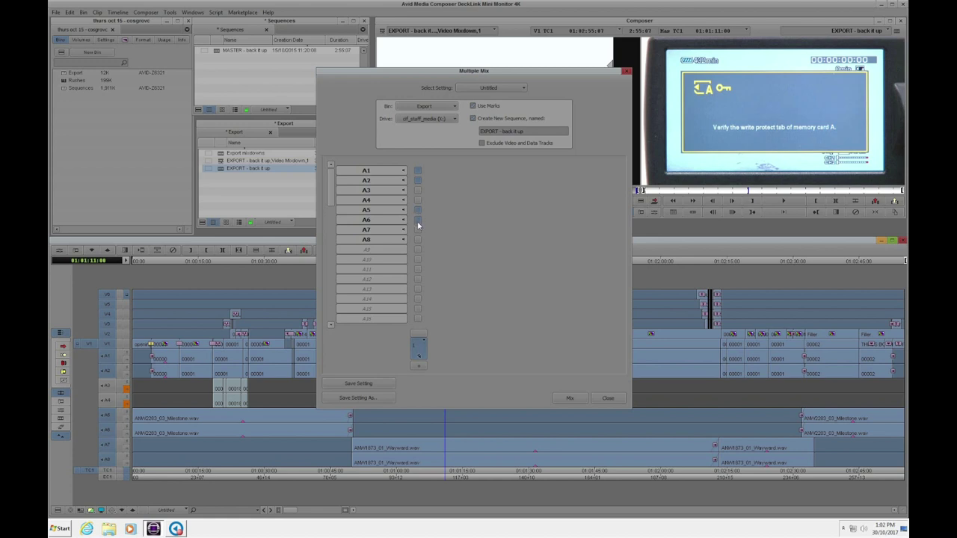
{"action": "left_click", "coordinate": [417, 230]}
{"action": "left_click", "coordinate": [571, 399]}
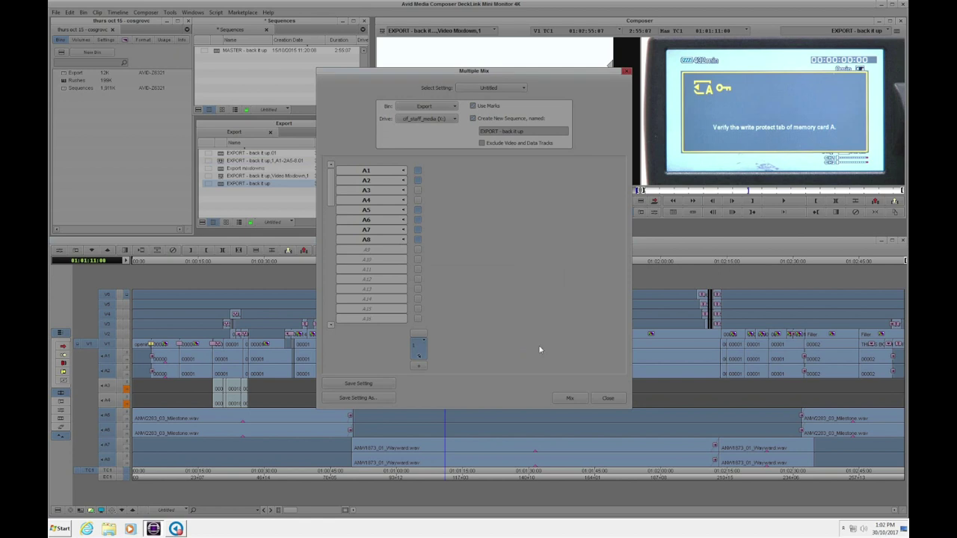
{"action": "left_click", "coordinate": [607, 400]}
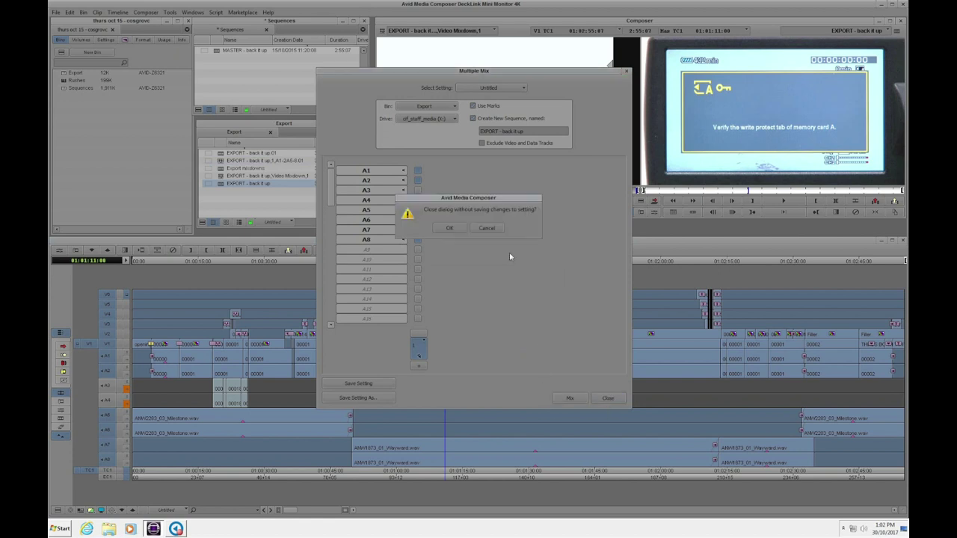
Close without saving the setting and load the new A1-2A5-8 mixdown into the Source monitor.
{"action": "left_click", "coordinate": [452, 230]}
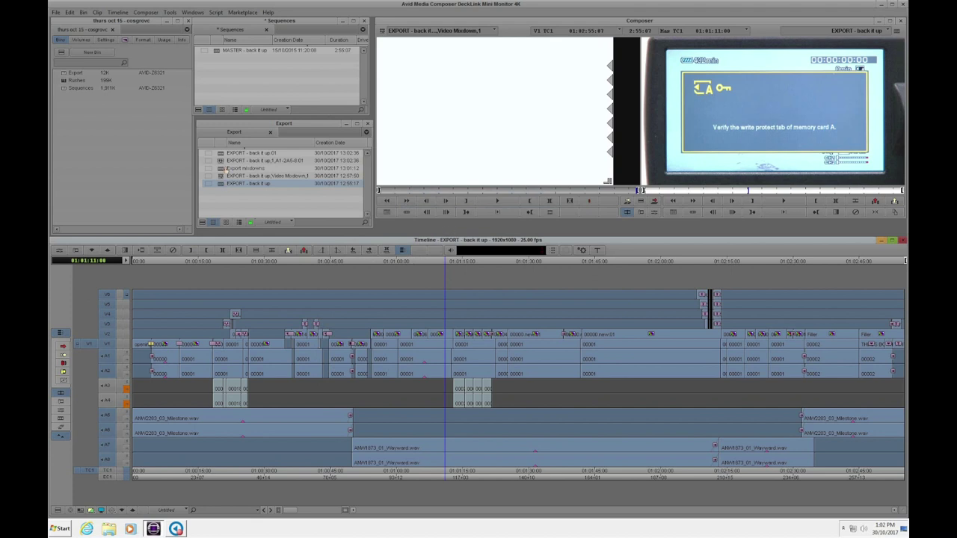
{"action": "left_click", "coordinate": [228, 161]}
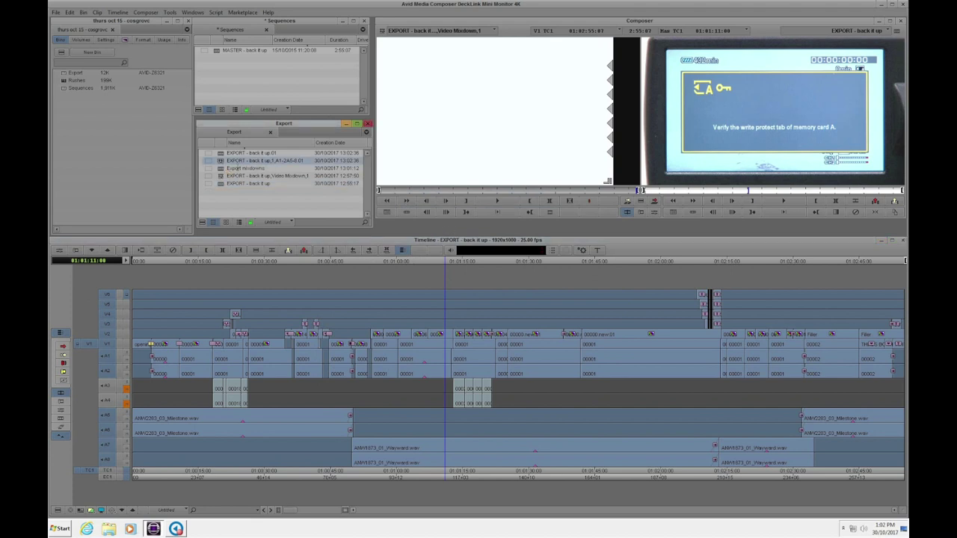
{"action": "left_click_drag", "start_coordinate": [228, 167], "coordinate": [399, 186]}
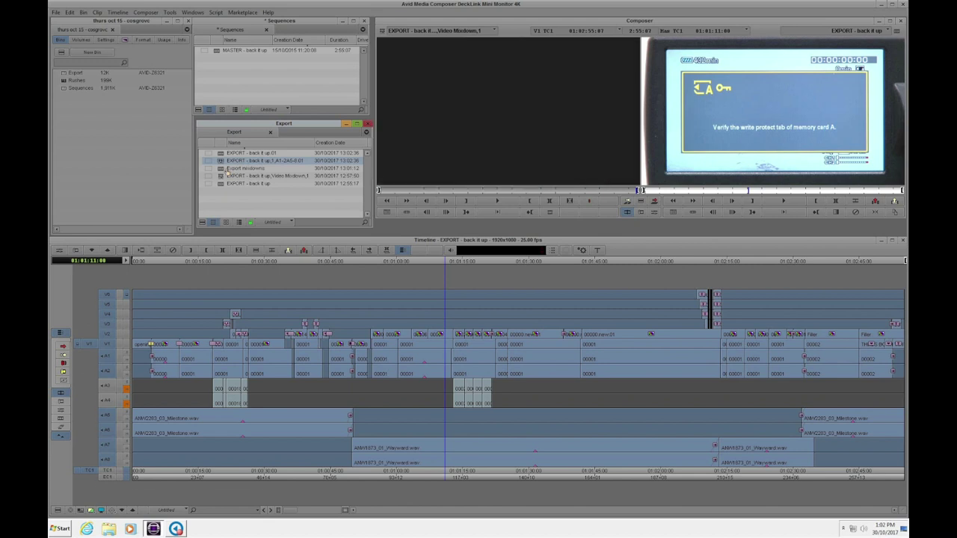
Play part of the audio mixdown to listen, then mark an IN point.
{"action": "left_click_drag", "start_coordinate": [525, 190], "coordinate": [529, 193]}
{"action": "left_click", "coordinate": [499, 202]}
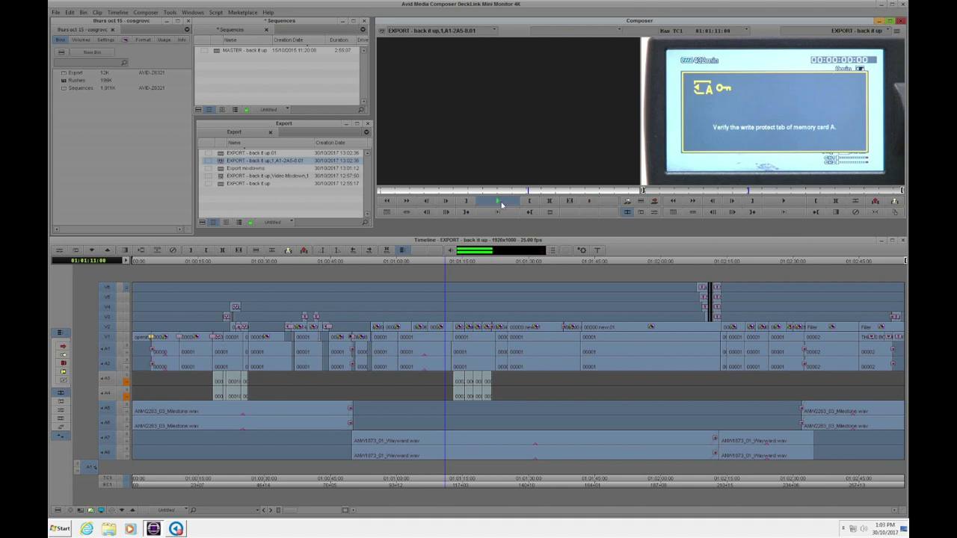
{"action": "left_click", "coordinate": [499, 204]}
{"action": "left_click", "coordinate": [511, 191]}
{"action": "key", "text": "i"}
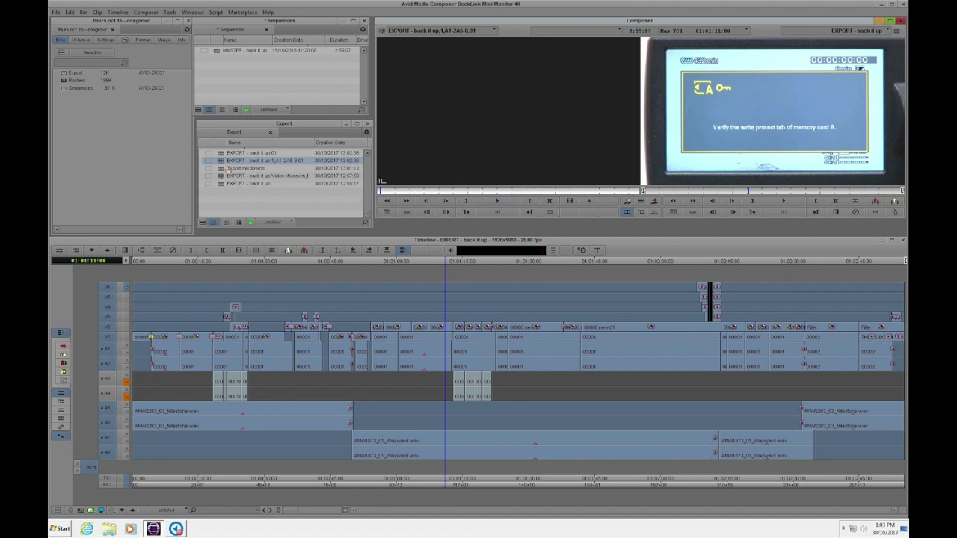
Bring Export mixdowns back into the timeline and mark an OUT at the audio mixdown's end.
{"action": "key", "text": "Down"}
{"action": "key", "text": "Return"}
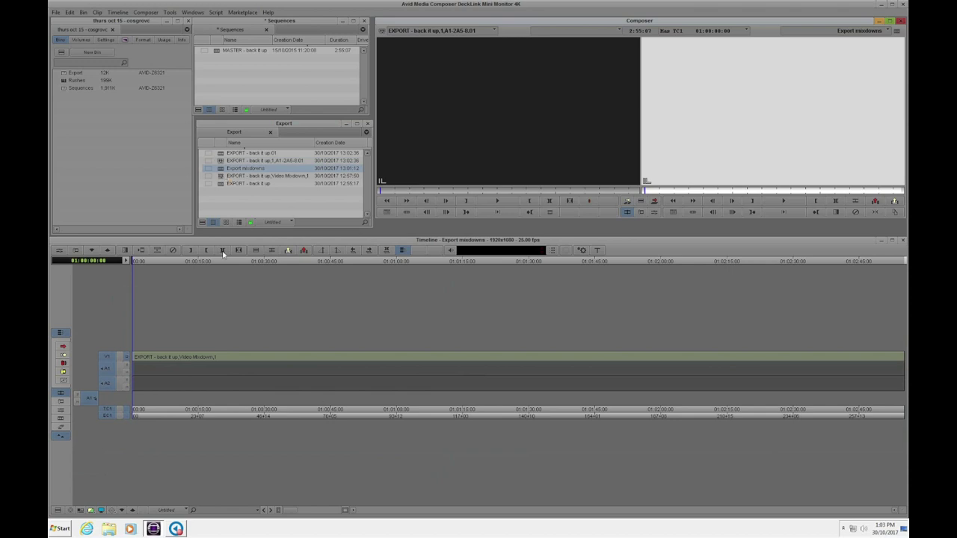
{"action": "left_click", "coordinate": [220, 161]}
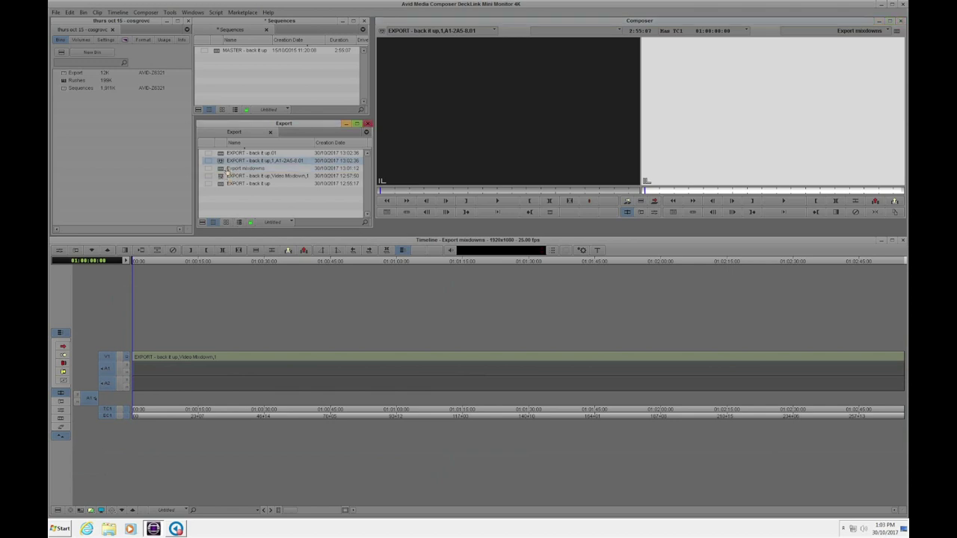
{"action": "left_click", "coordinate": [475, 127]}
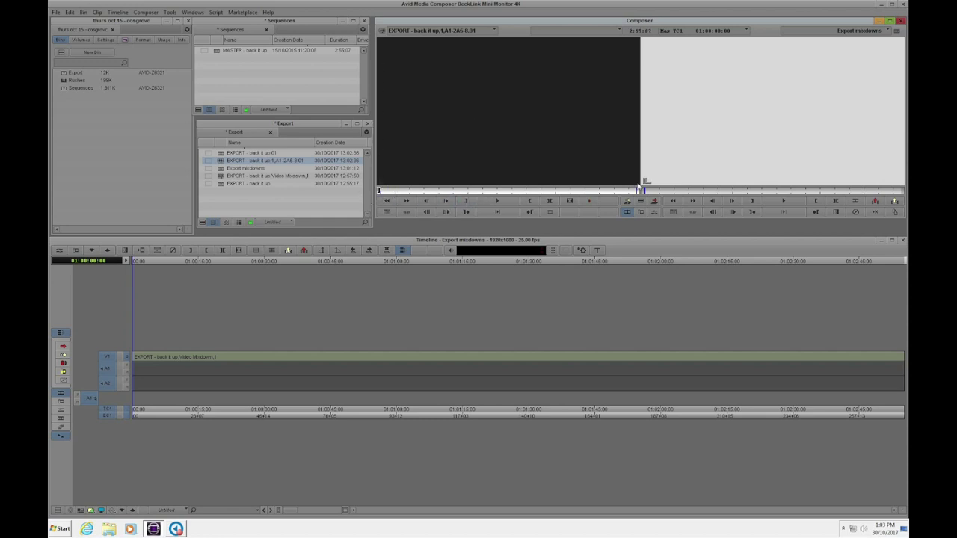
{"action": "left_click", "coordinate": [570, 201]}
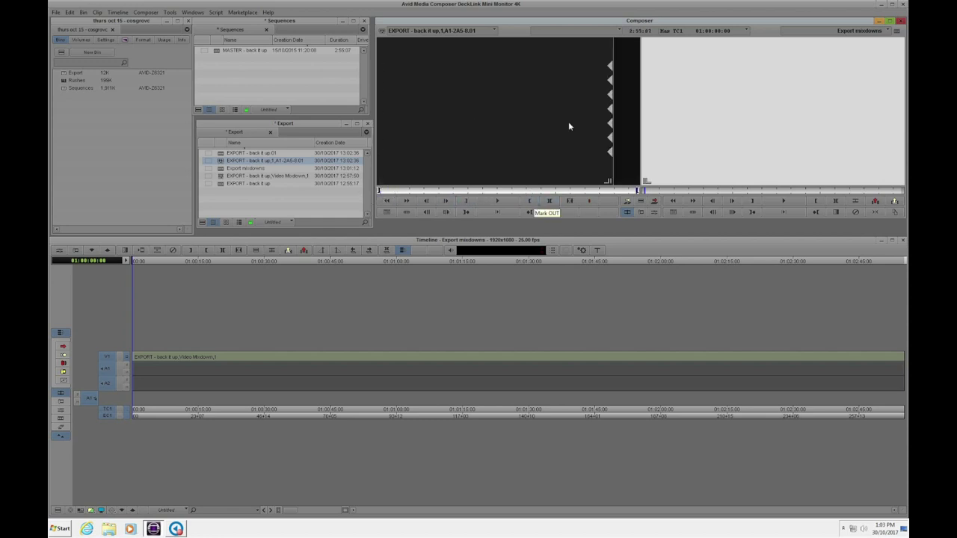
{"action": "left_click", "coordinate": [95, 402]}
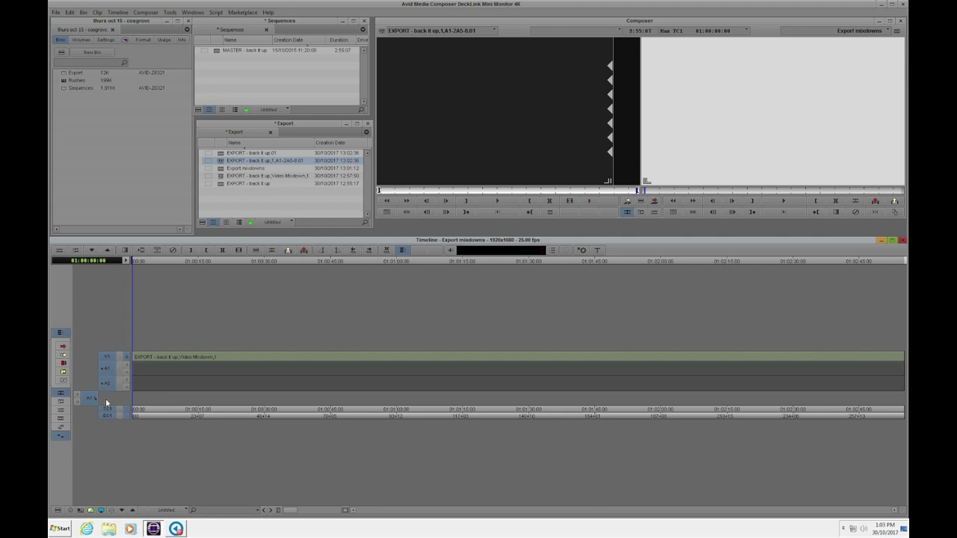
Add a stereo audio track, patch source A1 onto A3, and delete original tracks A1–A2.
{"action": "right_click", "coordinate": [161, 330]}
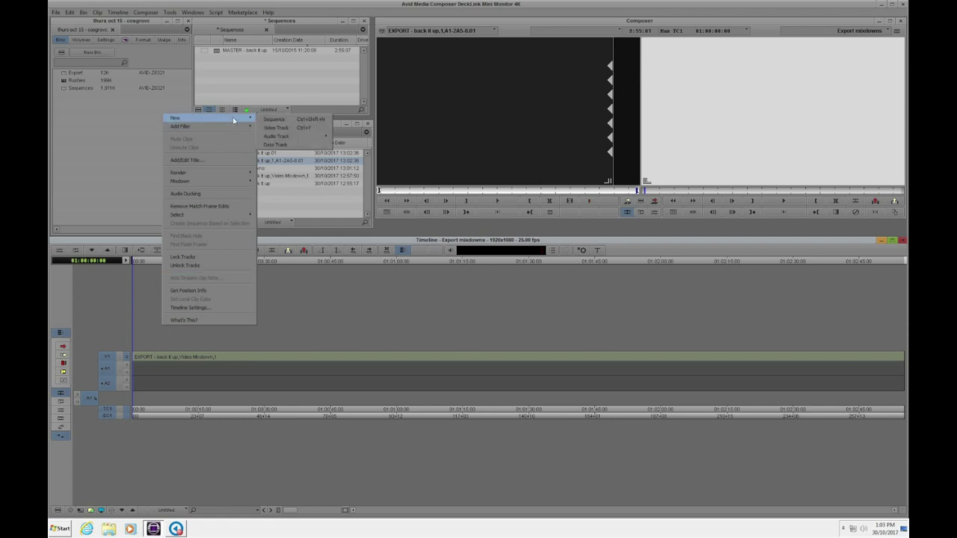
{"action": "mouse_move", "coordinate": [276, 136]}
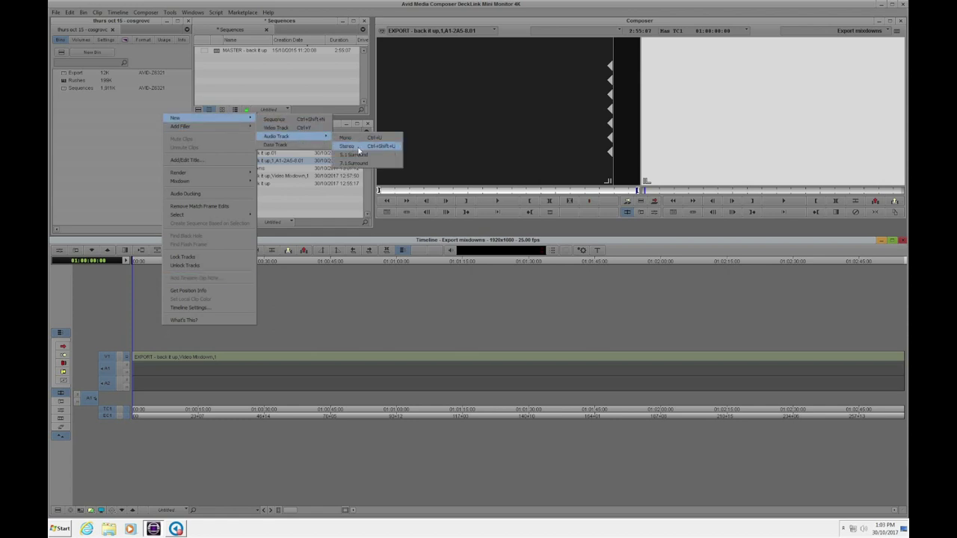
{"action": "left_click", "coordinate": [359, 147]}
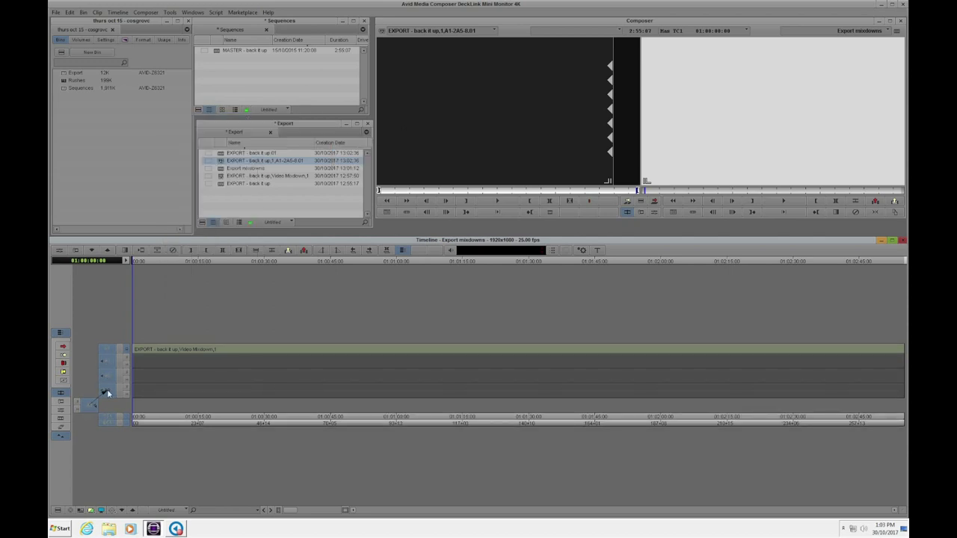
{"action": "left_click_drag", "start_coordinate": [89, 410], "coordinate": [106, 395]}
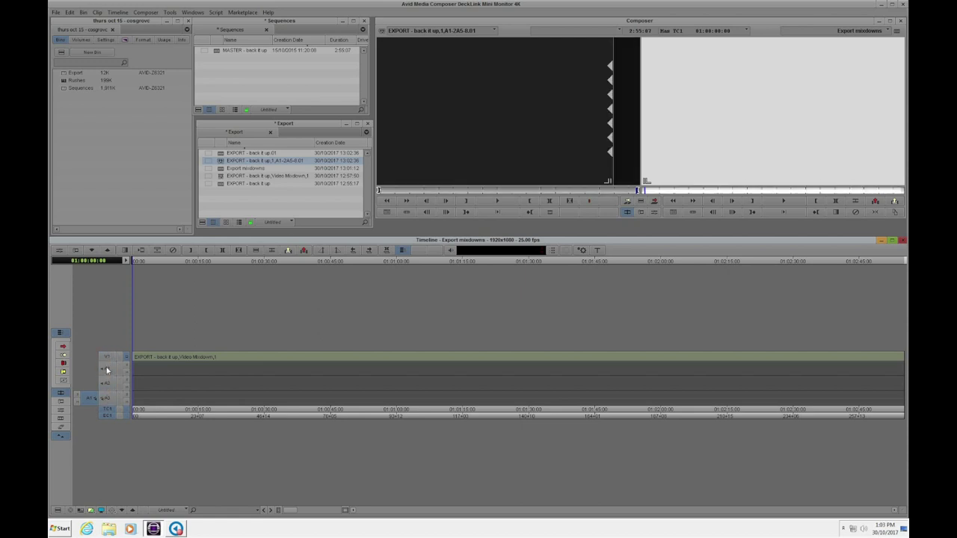
{"action": "left_click", "coordinate": [107, 384]}
{"action": "key", "text": "Delete"}
{"action": "left_click", "coordinate": [475, 275]}
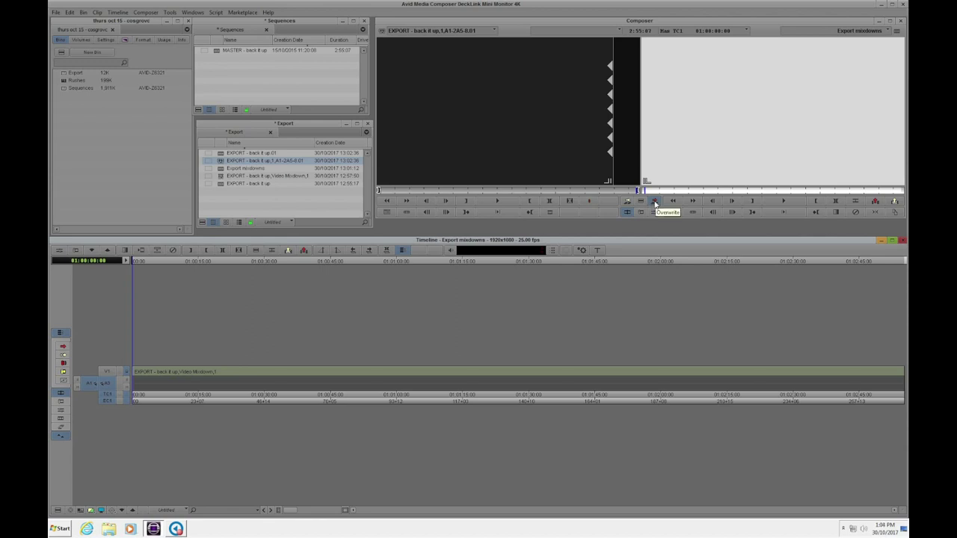
Overwrite the audio mixdown into Export mixdowns and play the sequence back to check it.
{"action": "left_click", "coordinate": [655, 203]}
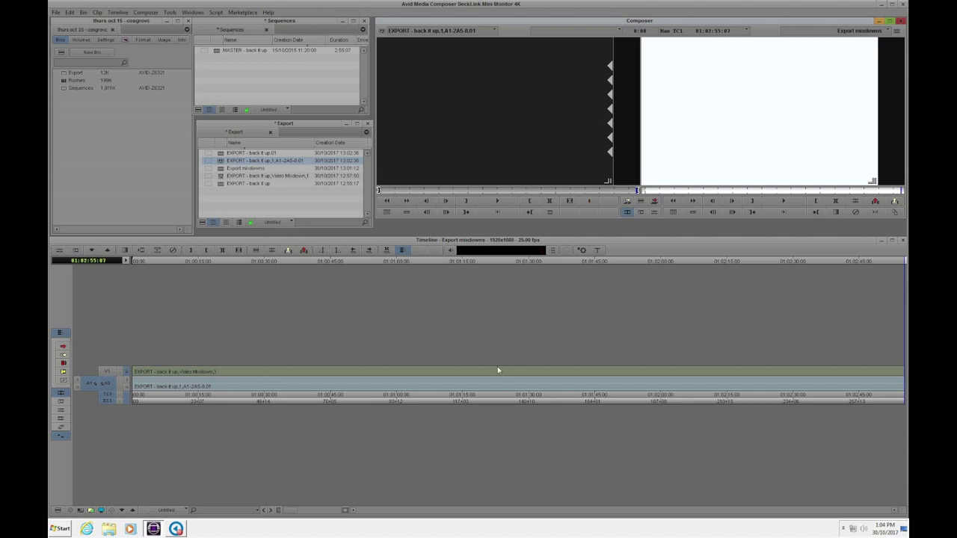
{"action": "left_click_drag", "start_coordinate": [228, 261], "coordinate": [108, 277]}
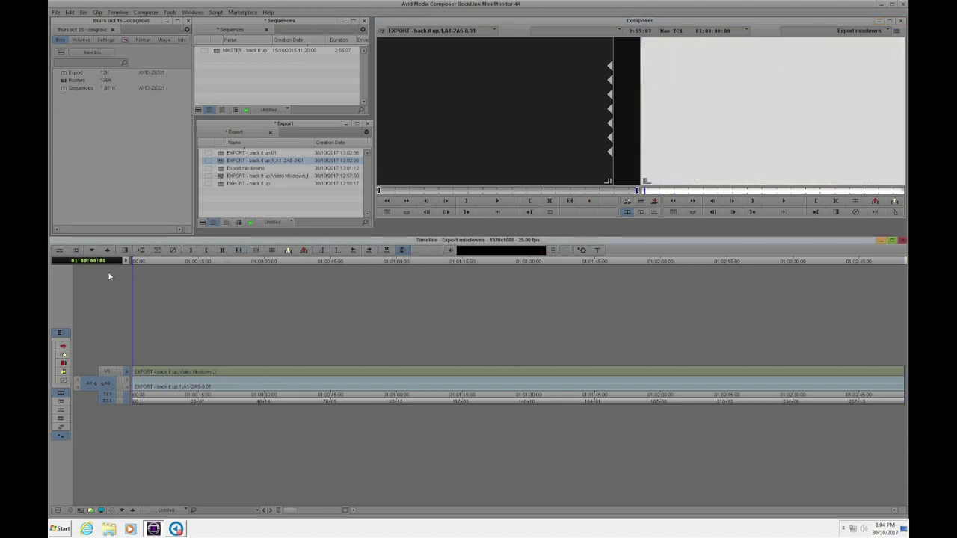
{"action": "key", "text": "space"}
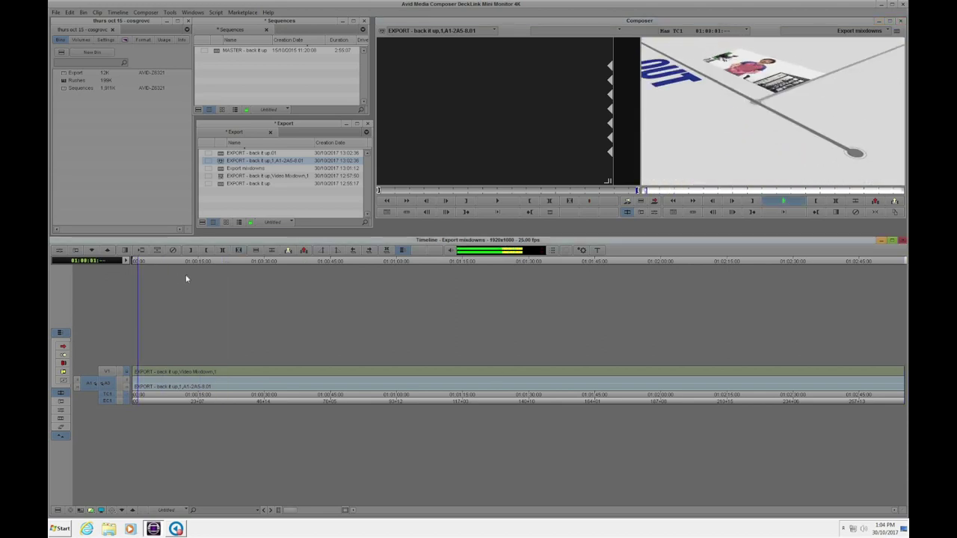
{"action": "key", "text": "space"}
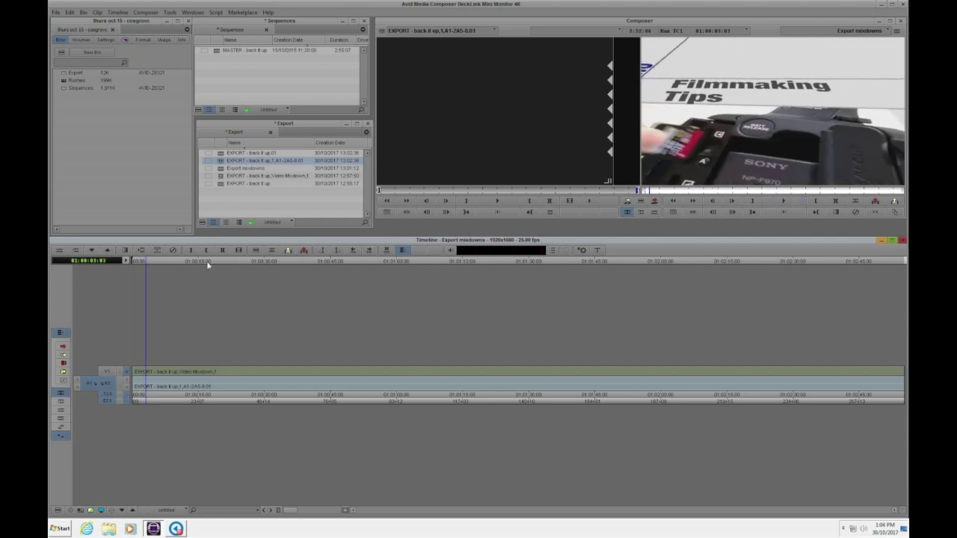
{"action": "mouse_move", "coordinate": [149, 264]}
{"action": "left_mouse_down"}
{"action": "mouse_move", "coordinate": [478, 284]}
{"action": "mouse_move", "coordinate": [118, 356]}
{"action": "left_mouse_up"}
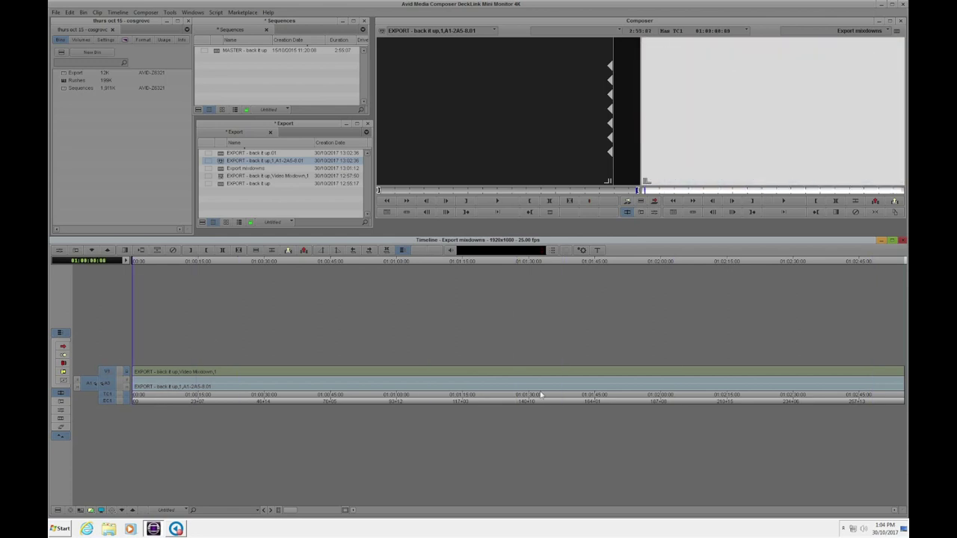
{"action": "mouse_move", "coordinate": [147, 261]}
{"action": "left_mouse_down"}
{"action": "mouse_move", "coordinate": [878, 296]}
{"action": "mouse_move", "coordinate": [98, 325]}
{"action": "mouse_move", "coordinate": [406, 325]}
{"action": "mouse_move", "coordinate": [327, 331]}
{"action": "left_mouse_up"}
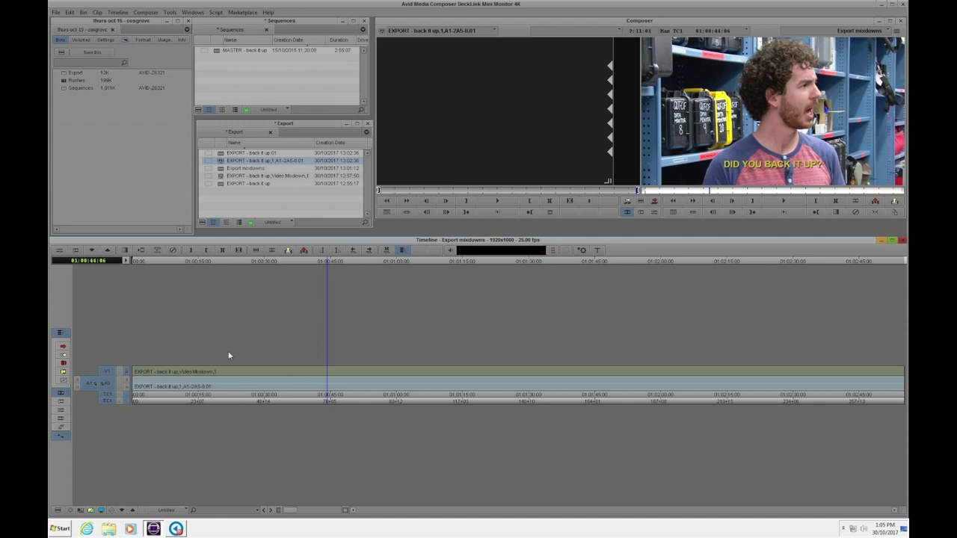
Mark the Export mixdowns sequence from its start to its end.
{"action": "left_click", "coordinate": [220, 263]}
{"action": "key", "text": "Home"}
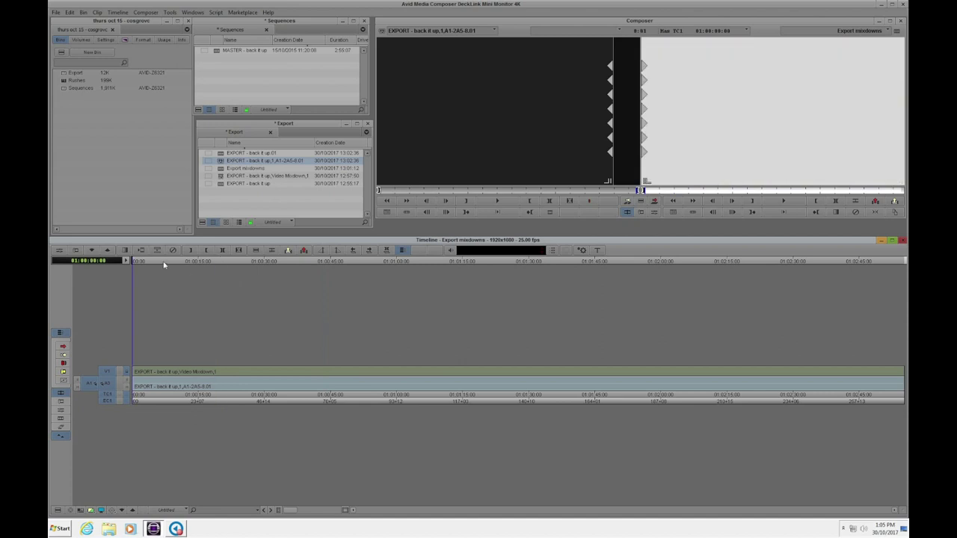
{"action": "left_click_drag", "start_coordinate": [164, 264], "coordinate": [904, 261]}
{"action": "key", "text": "o"}
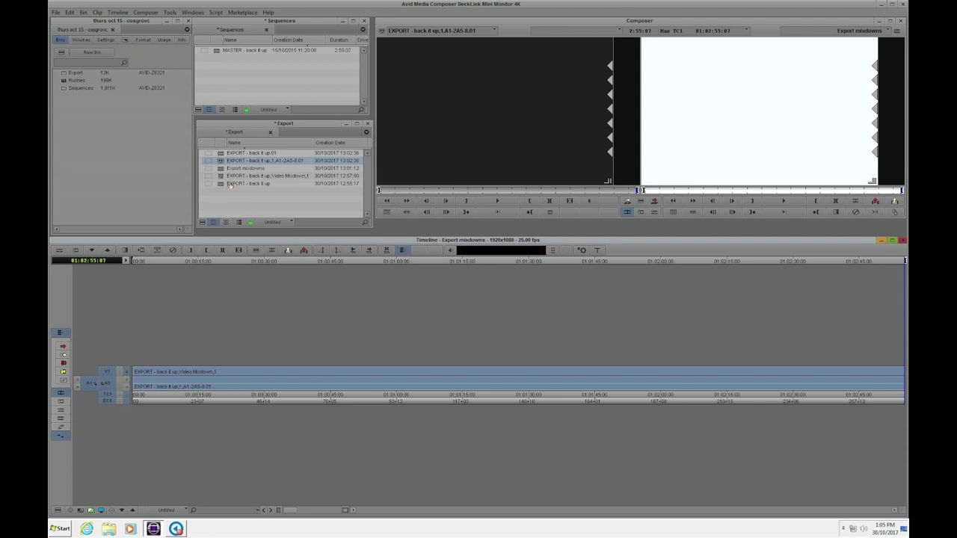
Choose Output > Export to File for the Export mixdowns sequence in the bin.
{"action": "left_click", "coordinate": [228, 172]}
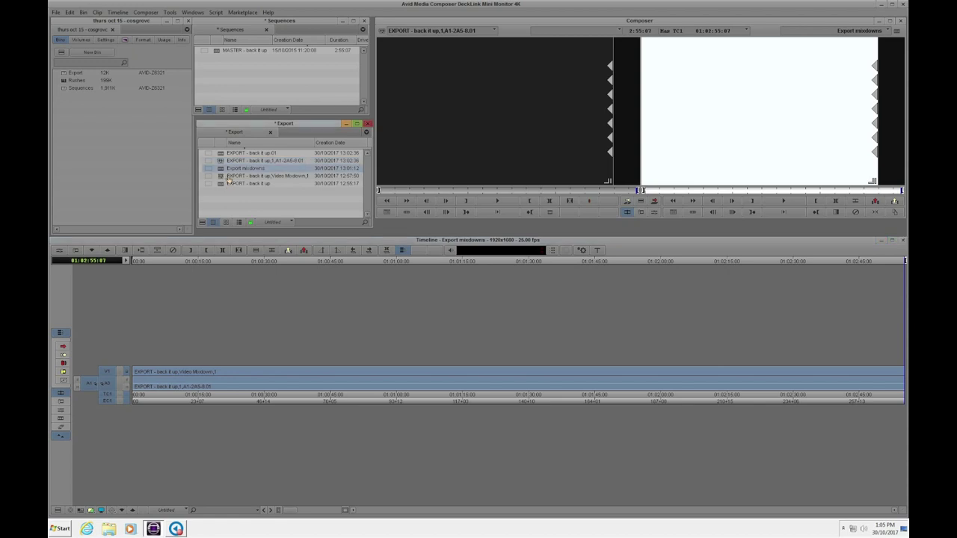
{"action": "right_click", "coordinate": [221, 169]}
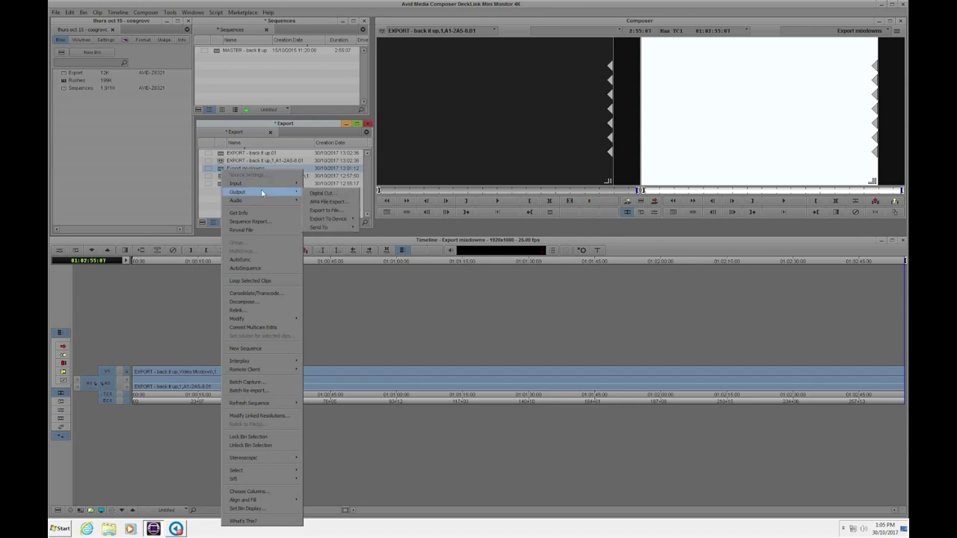
{"action": "left_click", "coordinate": [342, 211]}
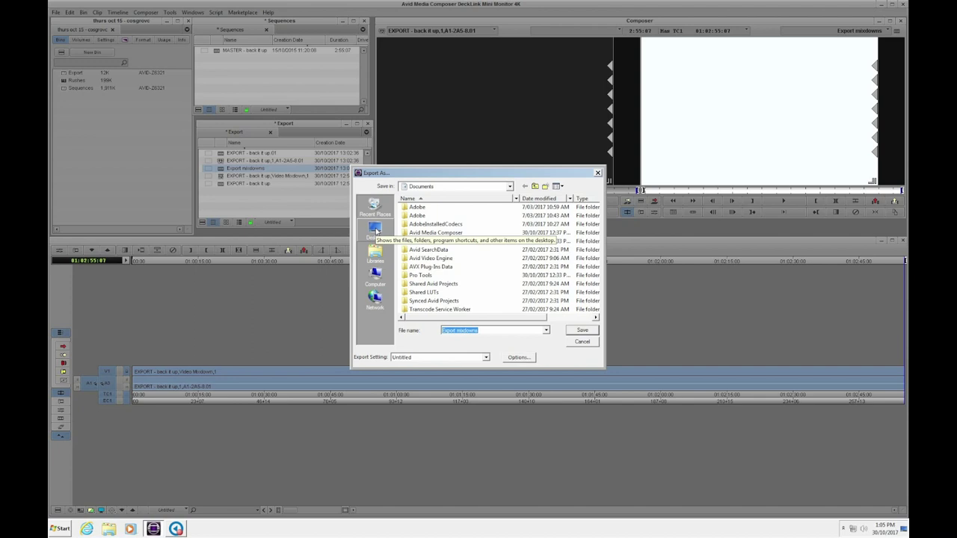
Target the Desktop and select the QuickTime Reference export setting.
{"action": "left_click", "coordinate": [375, 230]}
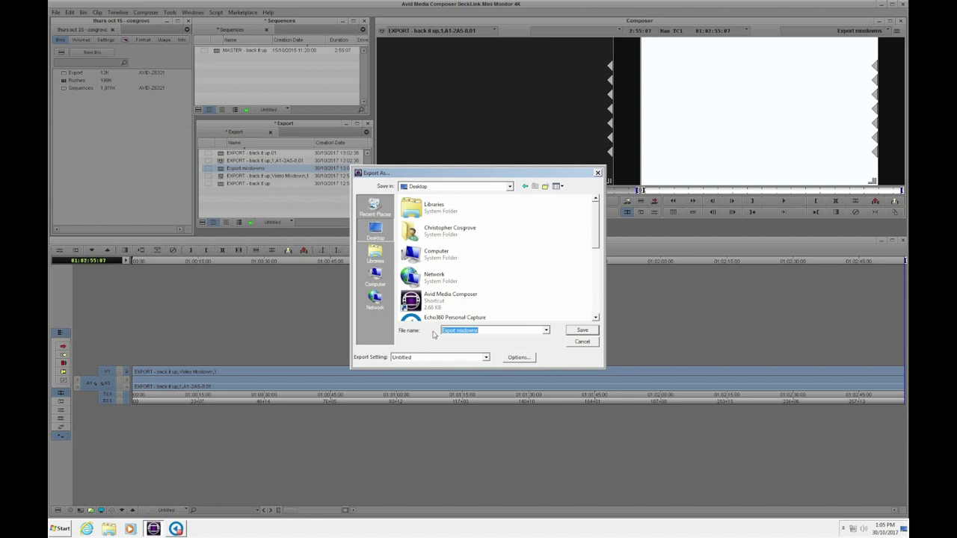
{"action": "left_click", "coordinate": [485, 358]}
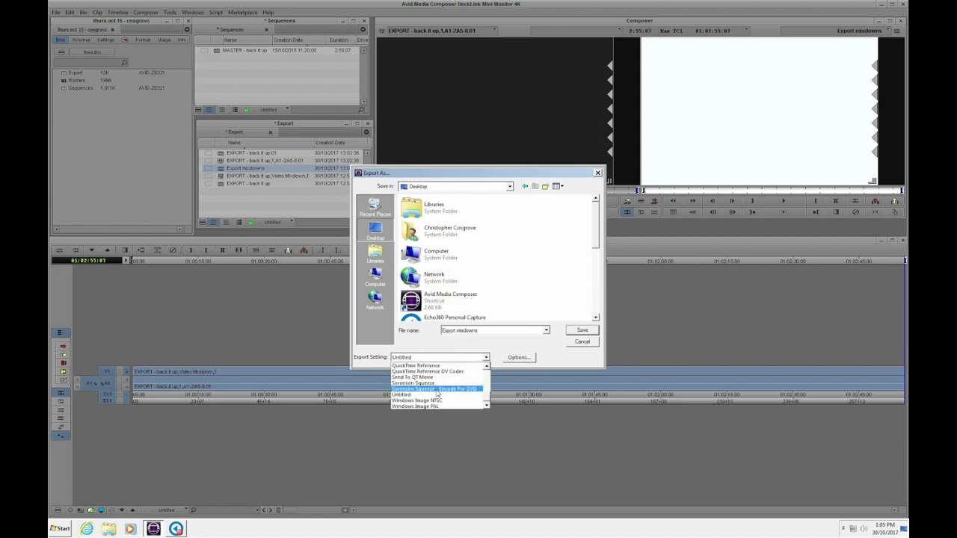
{"action": "scroll", "coordinate": [463, 383], "scroll_direction": "up", "scroll_amount": 1}
{"action": "scroll", "coordinate": [449, 387], "scroll_direction": "up", "scroll_amount": 1}
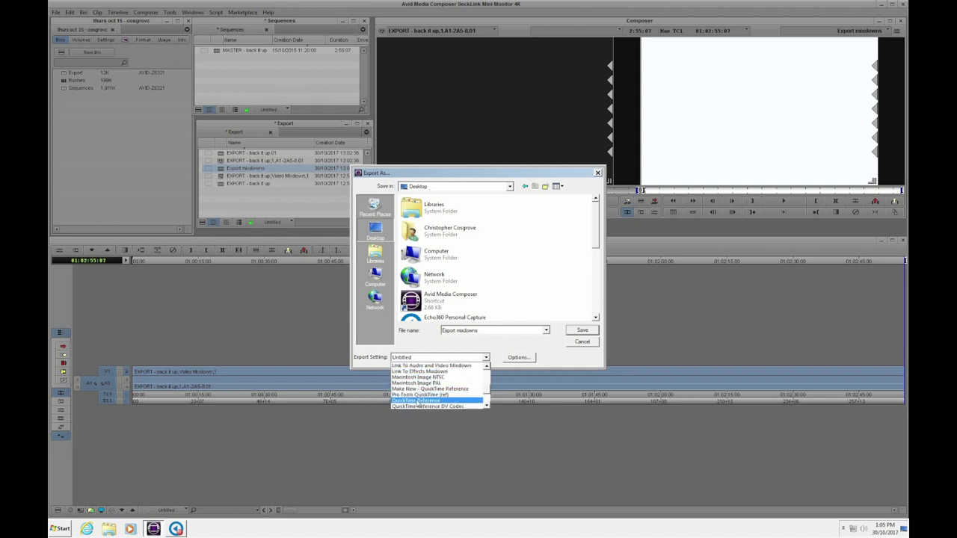
{"action": "left_click", "coordinate": [418, 402]}
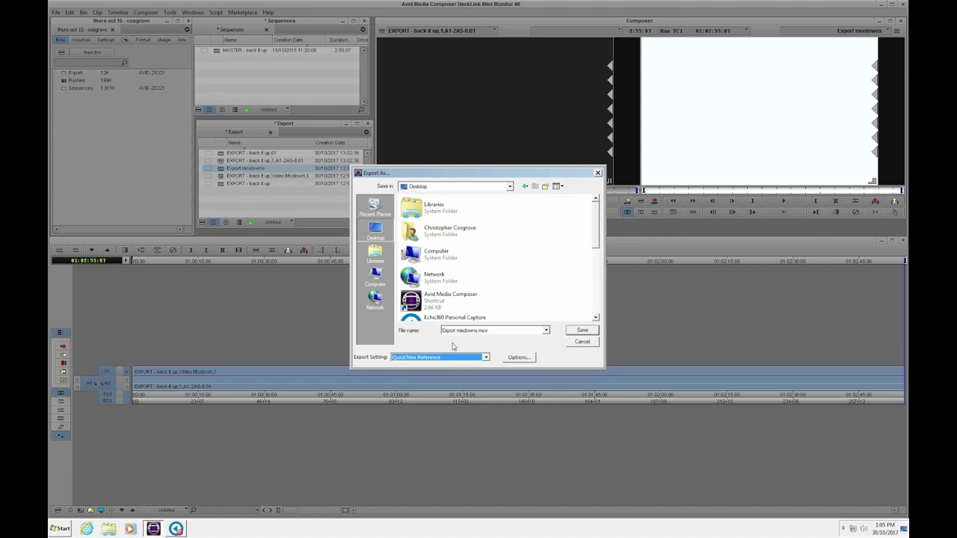
Enable Use Network Media References and save the QuickTime Reference export to the Desktop.
{"action": "left_click", "coordinate": [517, 357]}
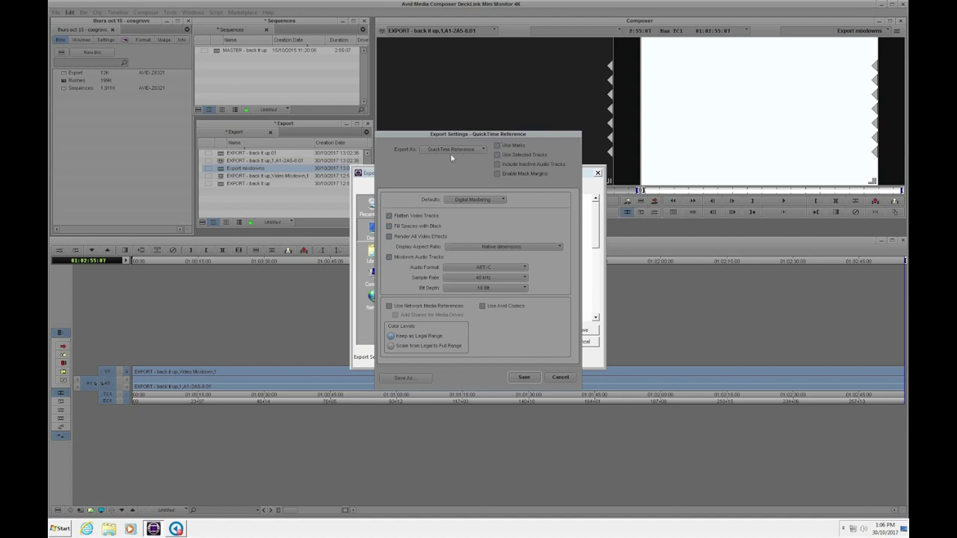
{"action": "left_click", "coordinate": [388, 307]}
{"action": "left_click", "coordinate": [523, 376]}
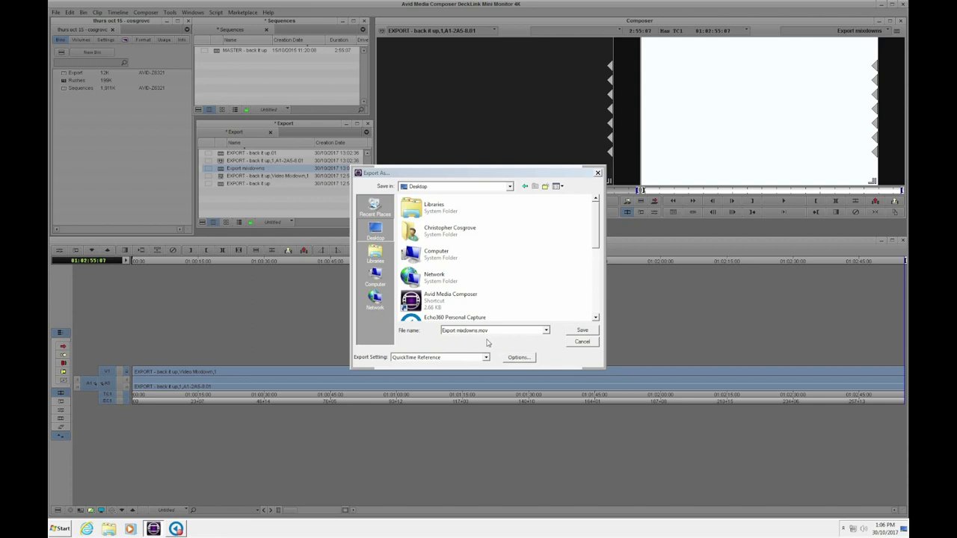
{"action": "left_click", "coordinate": [577, 330]}
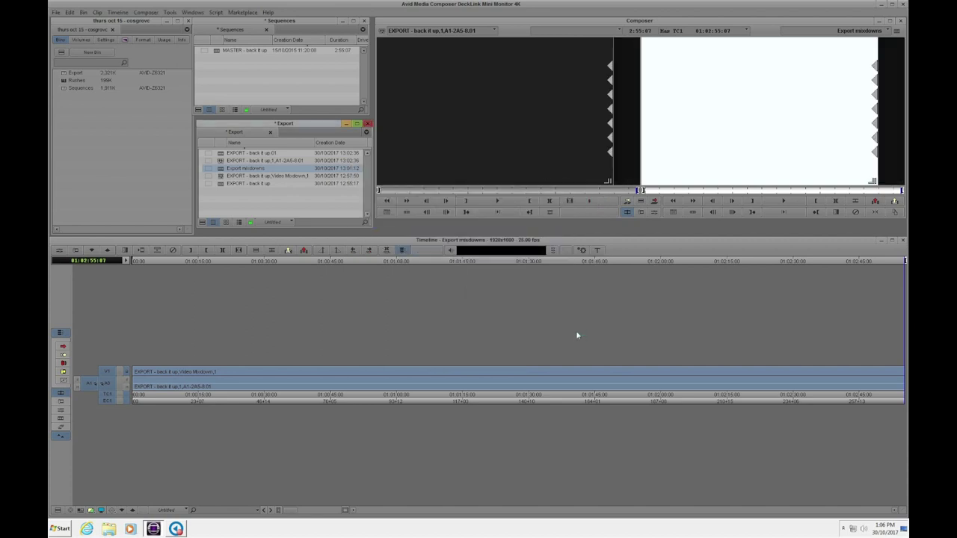
Show the desktop and place the AIF and QuickTime Export mixdowns files side by side mid-screen.
{"action": "left_click", "coordinate": [905, 528]}
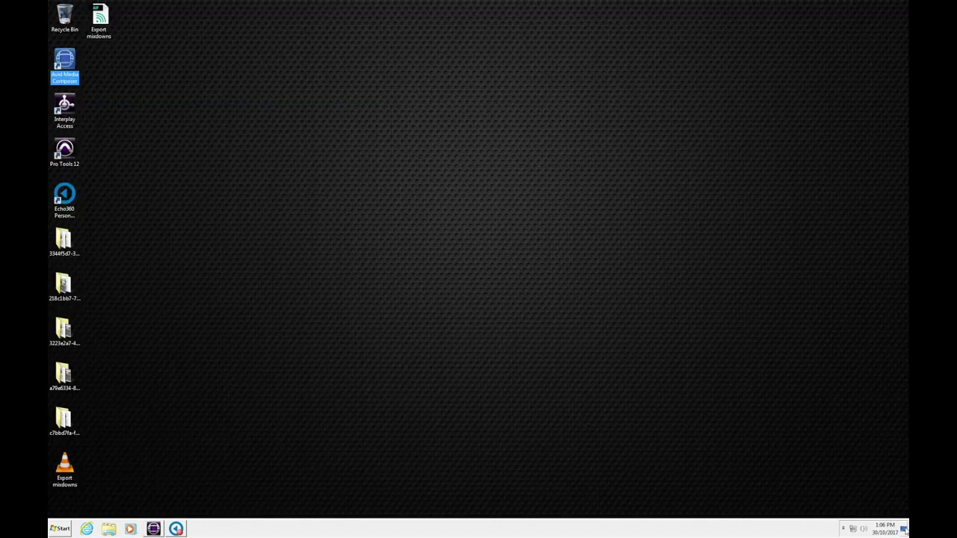
{"action": "left_click_drag", "start_coordinate": [104, 18], "coordinate": [445, 157]}
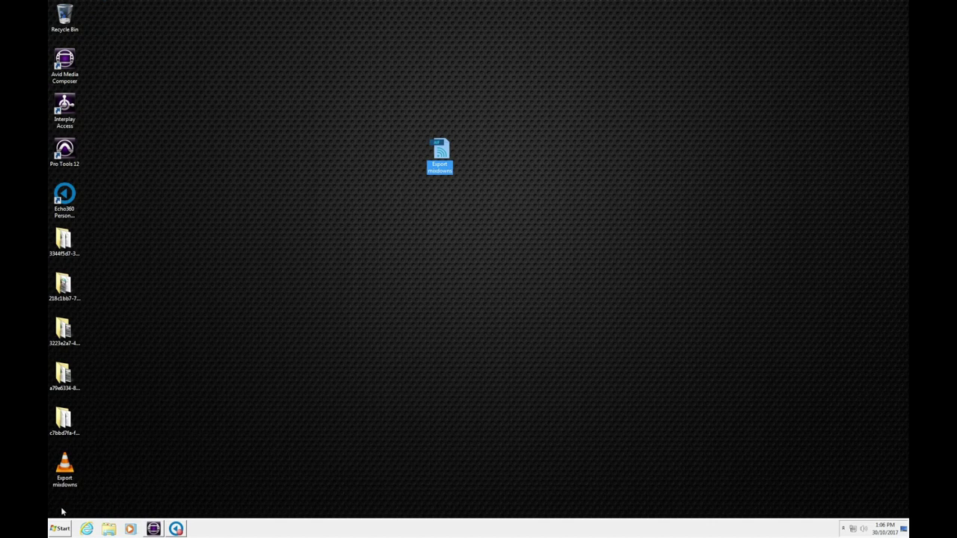
{"action": "left_click_drag", "start_coordinate": [64, 469], "coordinate": [385, 153]}
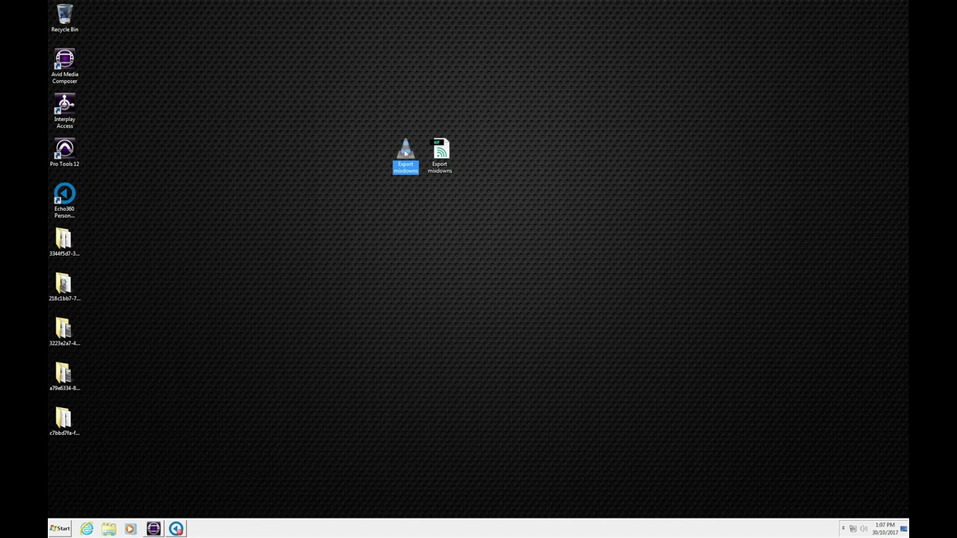
{"action": "left_click", "coordinate": [406, 128]}
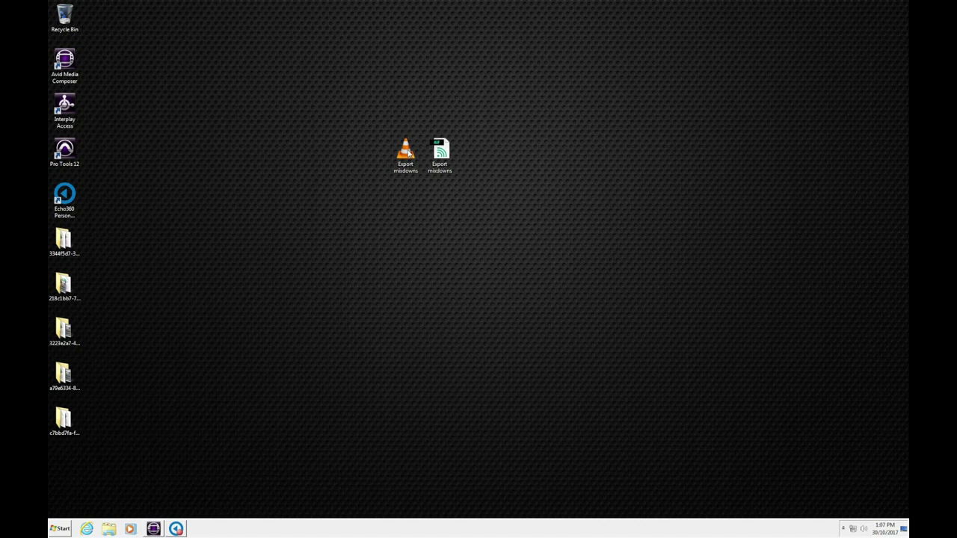
{"action": "left_click", "coordinate": [404, 152]}
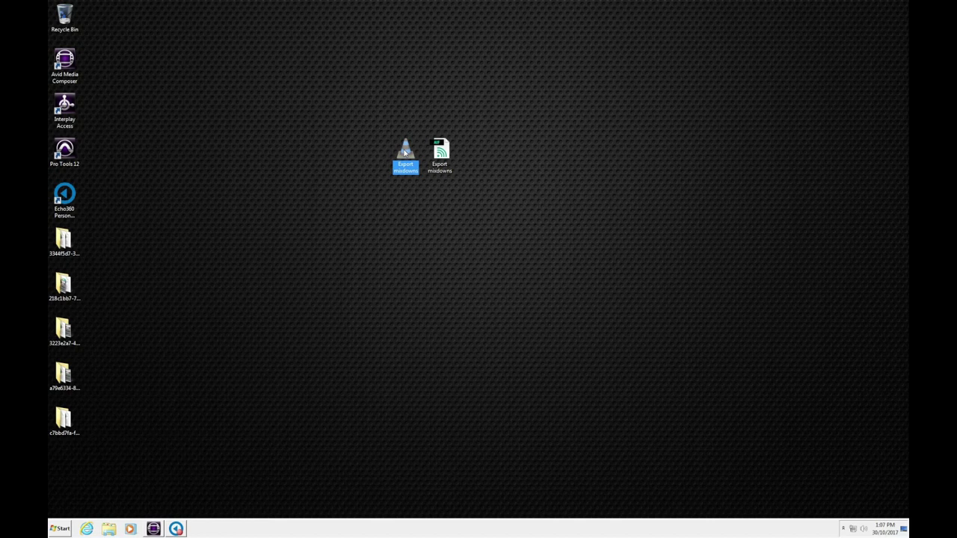
{"action": "left_click_drag", "start_coordinate": [404, 152], "coordinate": [370, 152]}
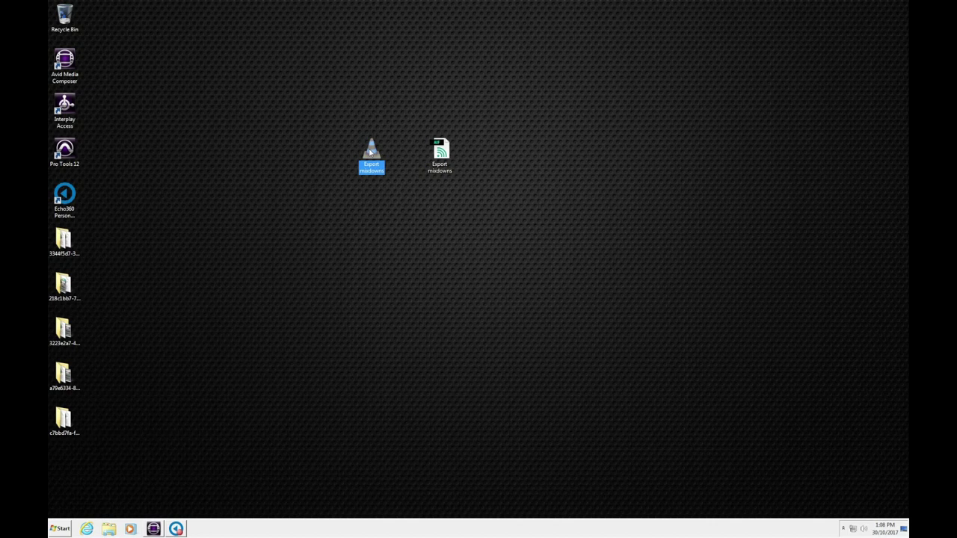
Select both Export mixdowns desktop files, then launch Adobe Media Encoder CC 2017 via Start search.
{"action": "left_click", "coordinate": [396, 126]}
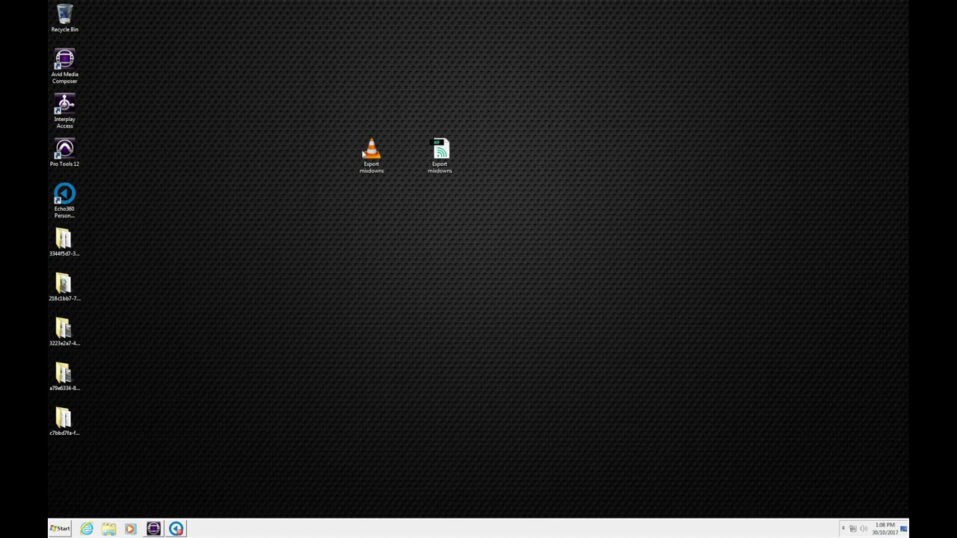
{"action": "left_click_drag", "start_coordinate": [346, 122], "coordinate": [517, 233]}
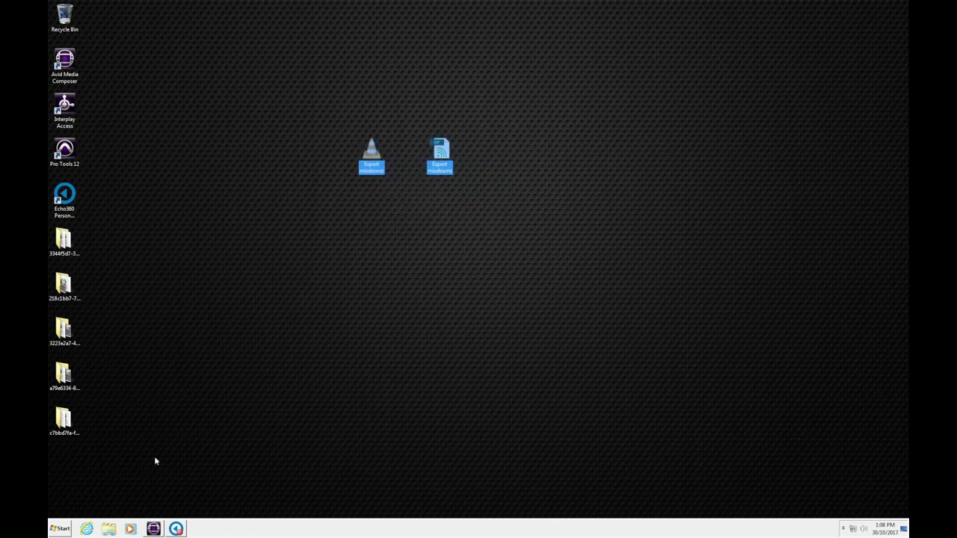
{"action": "left_click", "coordinate": [60, 529]}
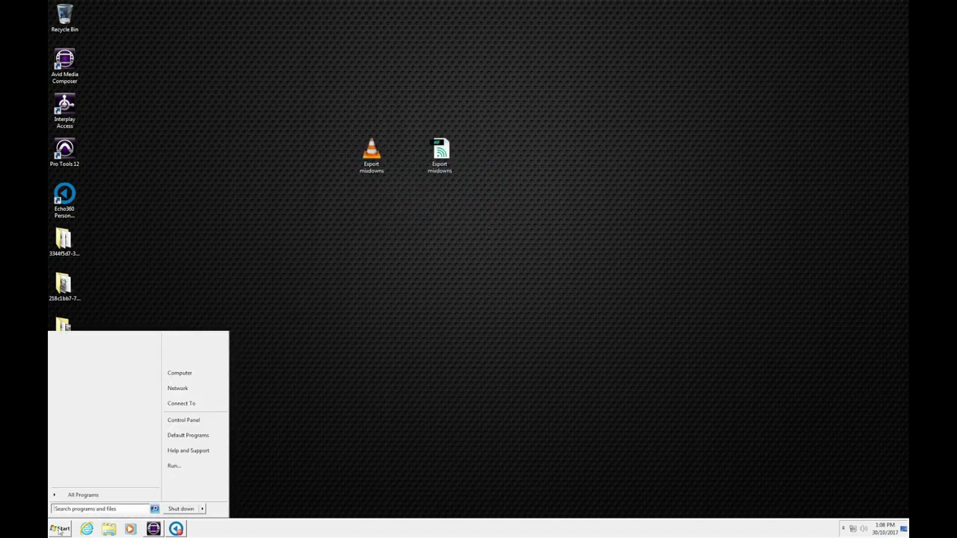
{"action": "left_click", "coordinate": [68, 494]}
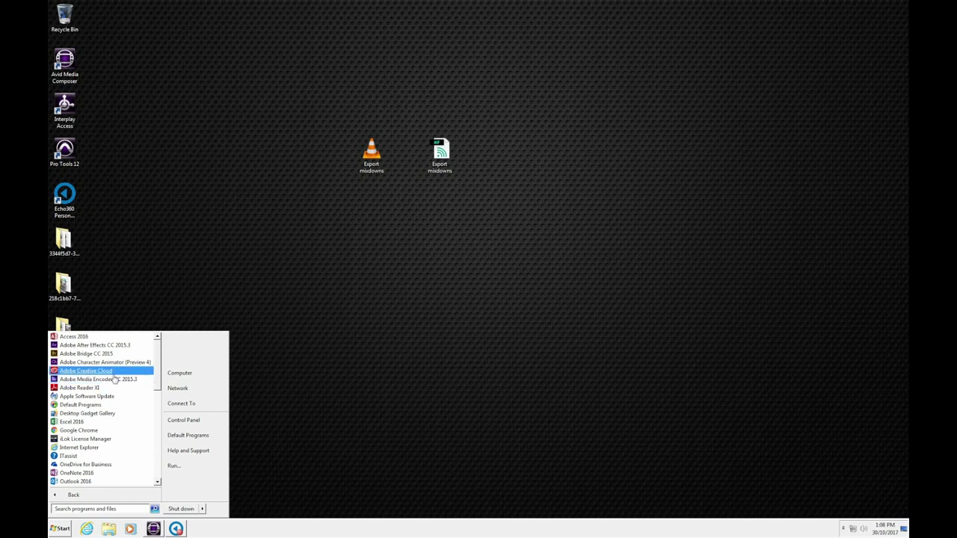
{"action": "left_click", "coordinate": [66, 511]}
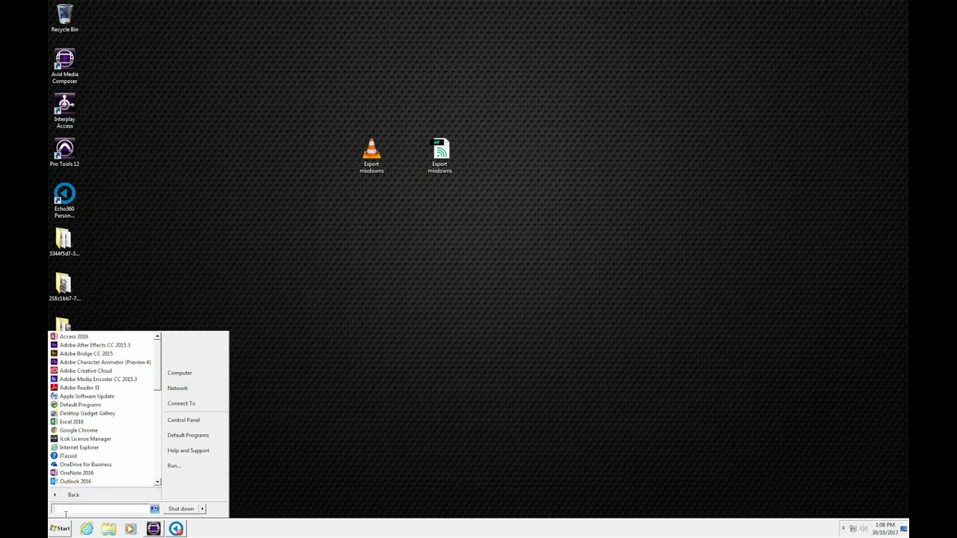
{"action": "type", "text": "adobe"}
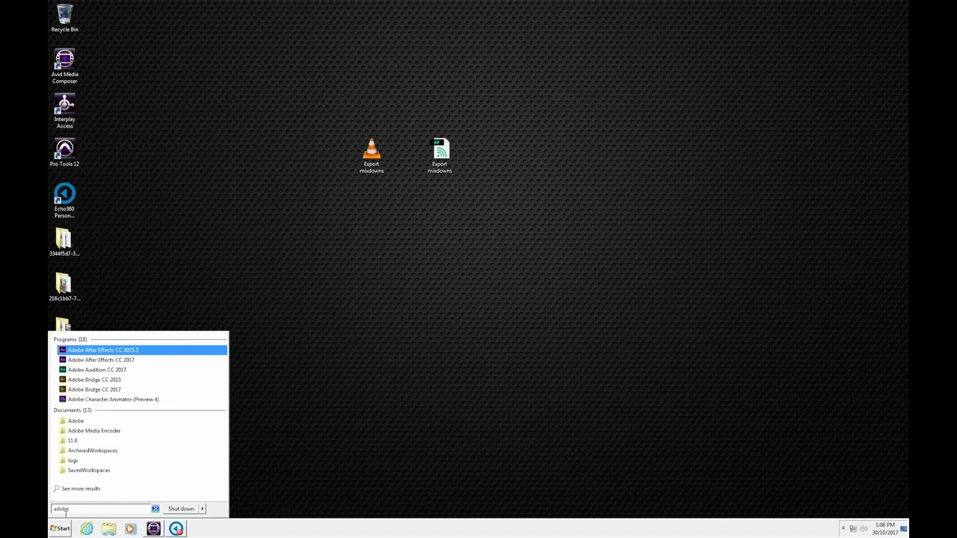
{"action": "type", "text": " media"}
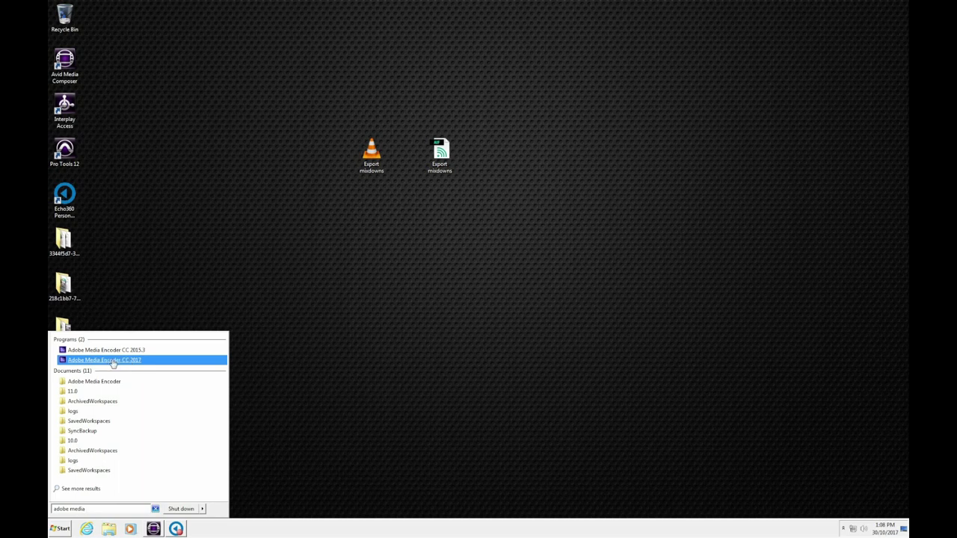
{"action": "left_click", "coordinate": [110, 361]}
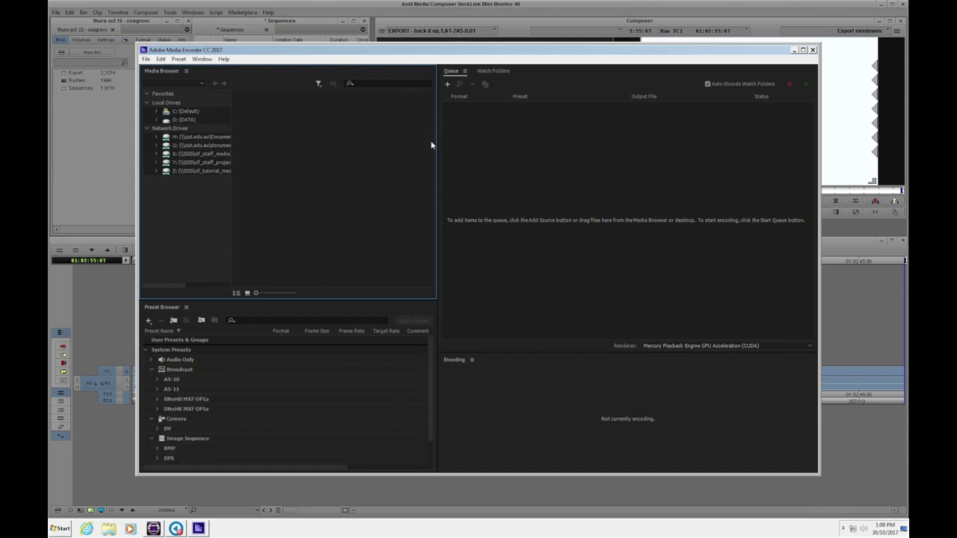
Minimise Media Composer and rearrange the encoder window and Export mixdowns icons so both stay visible.
{"action": "left_click", "coordinate": [882, 6]}
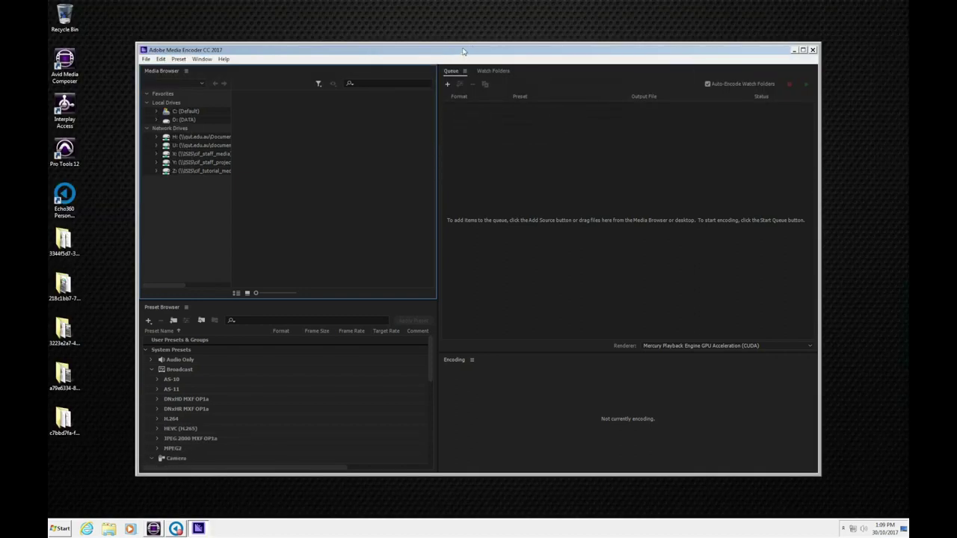
{"action": "left_click_drag", "start_coordinate": [462, 51], "coordinate": [470, 43]}
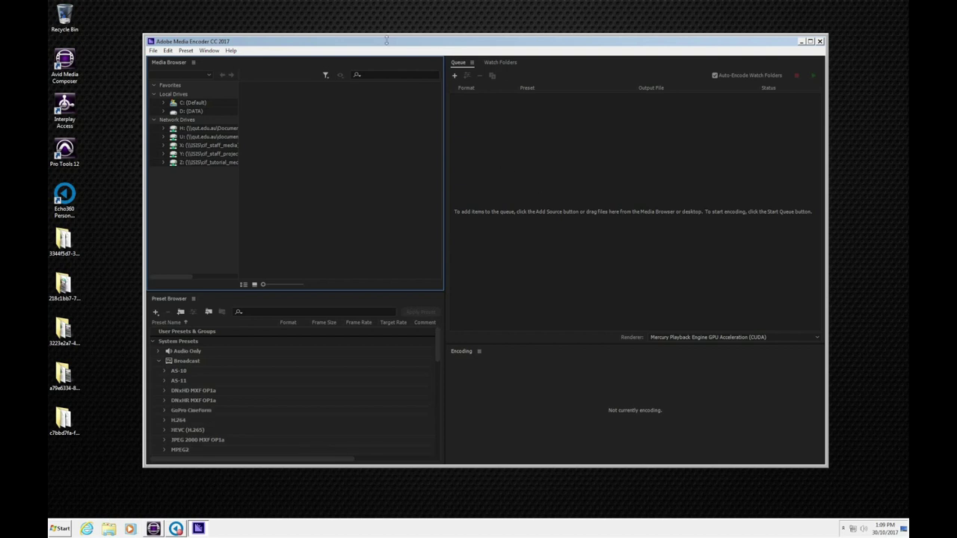
{"action": "left_click_drag", "start_coordinate": [386, 41], "coordinate": [398, 35]}
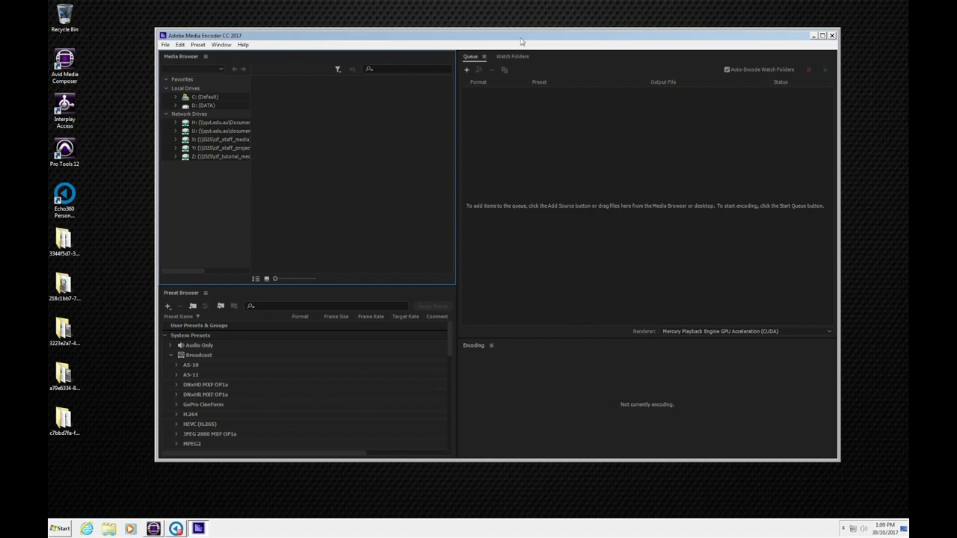
{"action": "left_click_drag", "start_coordinate": [520, 39], "coordinate": [501, 186]}
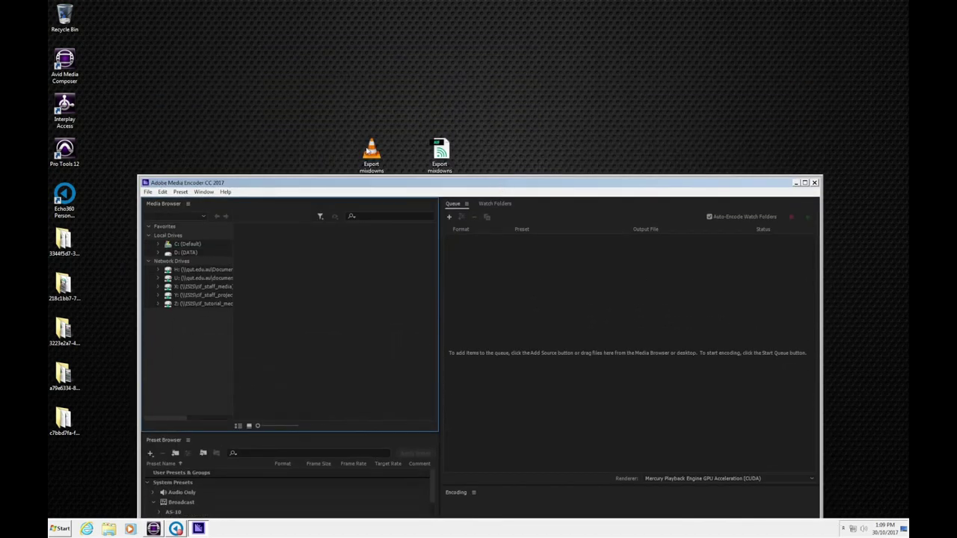
{"action": "left_click_drag", "start_coordinate": [372, 151], "coordinate": [405, 65]}
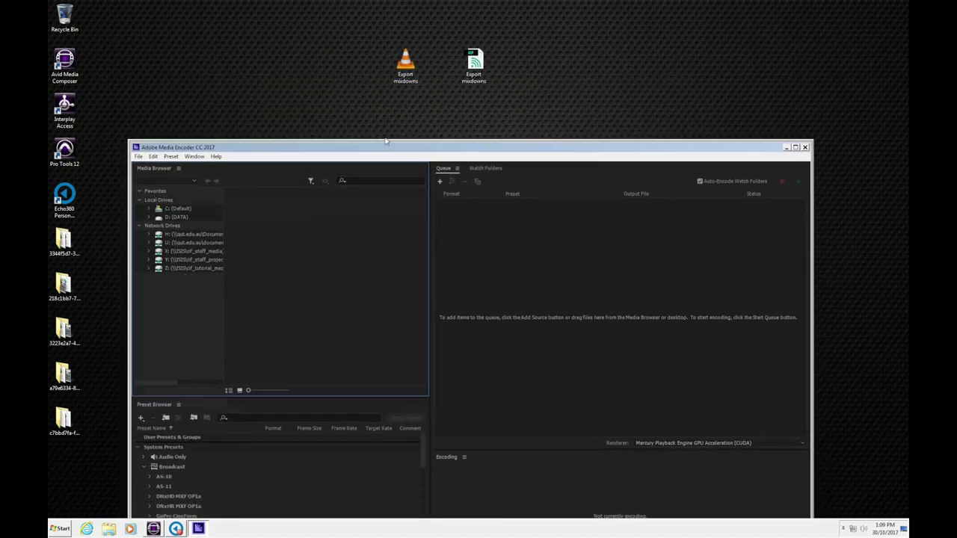
{"action": "left_click_drag", "start_coordinate": [400, 187], "coordinate": [380, 116]}
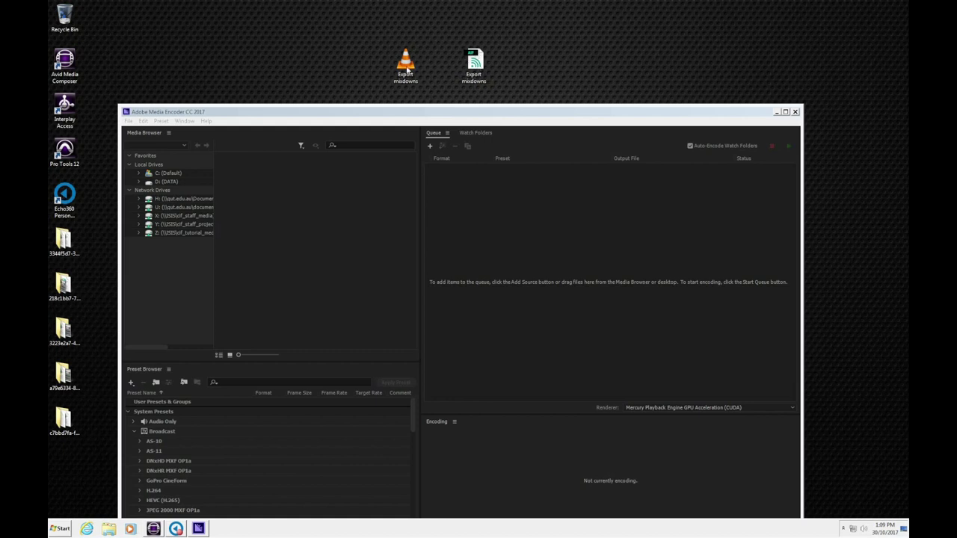
Drop Export mixdowns.mov into the Queue, then move the encoder window higher and make it taller.
{"action": "left_click_drag", "start_coordinate": [403, 62], "coordinate": [483, 274]}
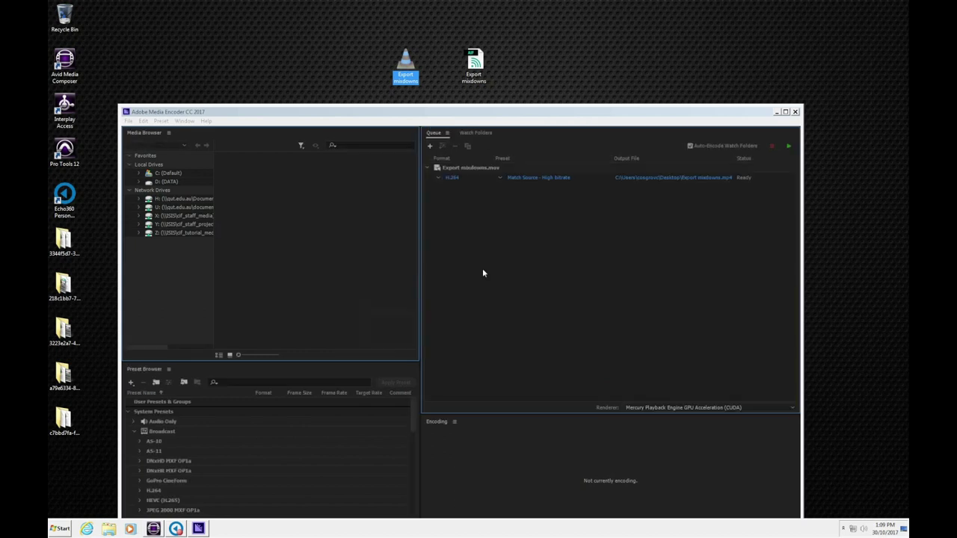
{"action": "left_click_drag", "start_coordinate": [472, 115], "coordinate": [489, 24]}
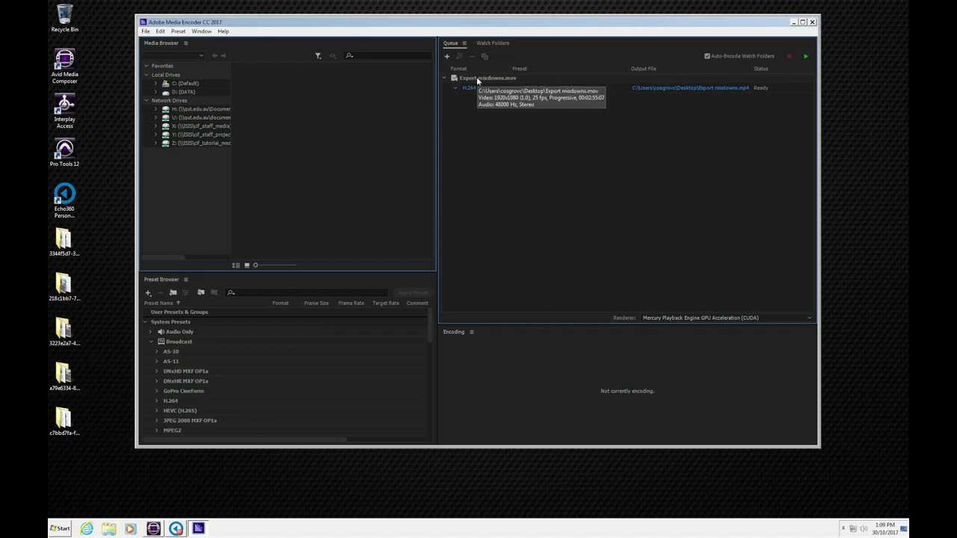
{"action": "left_click_drag", "start_coordinate": [381, 447], "coordinate": [380, 503]}
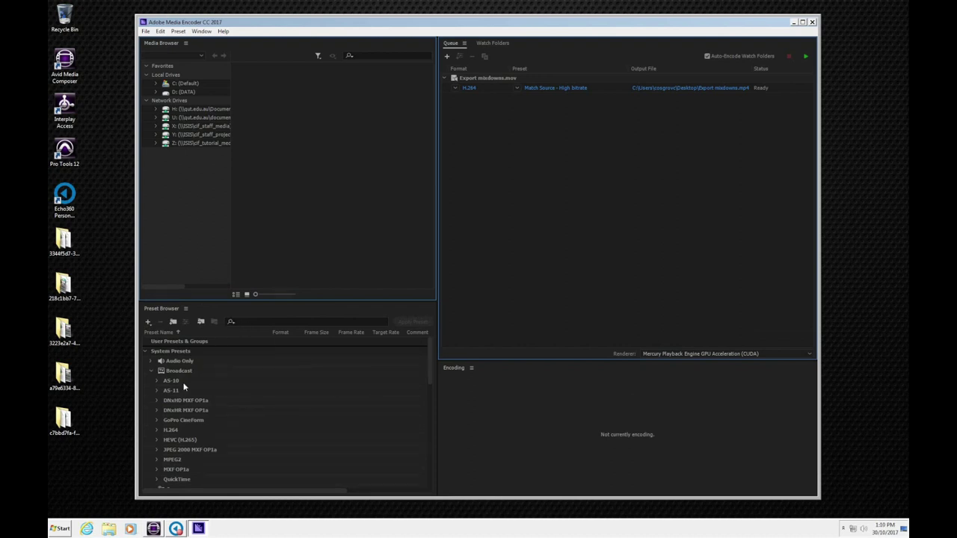
Add the Vimeo 1080p HD preset to the queued clip and delete its Match Source – High bitrate output.
{"action": "left_click", "coordinate": [252, 325]}
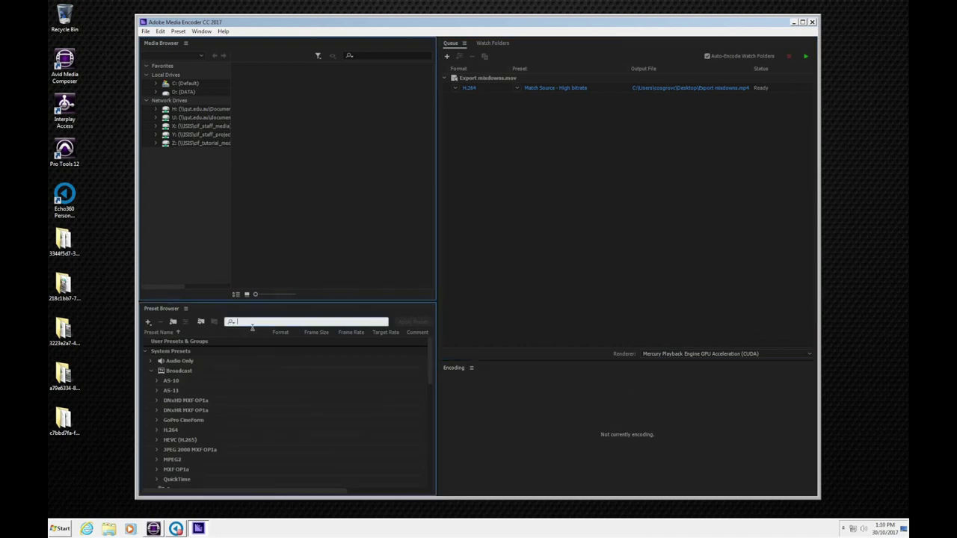
{"action": "type", "text": "vimeo"}
{"action": "left_click", "coordinate": [218, 412]}
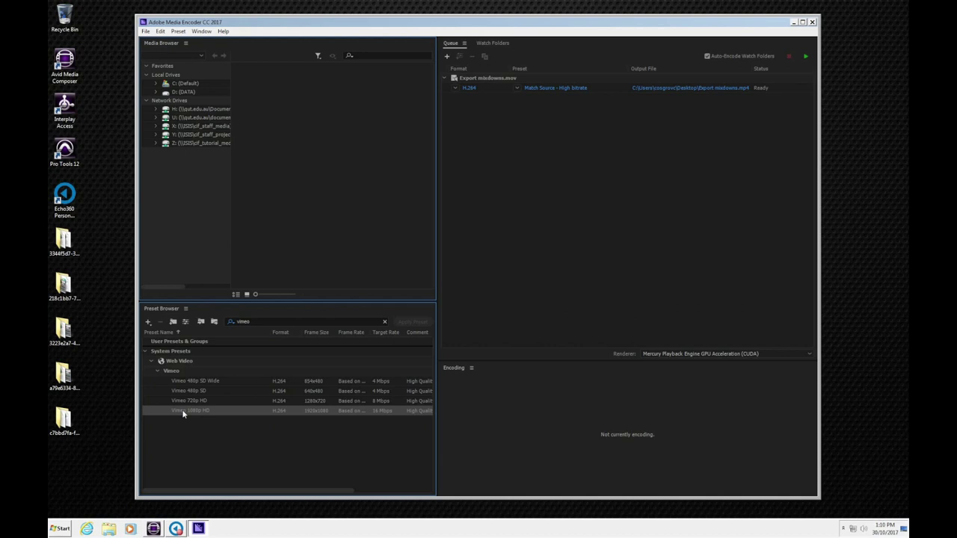
{"action": "left_click_drag", "start_coordinate": [183, 413], "coordinate": [504, 82]}
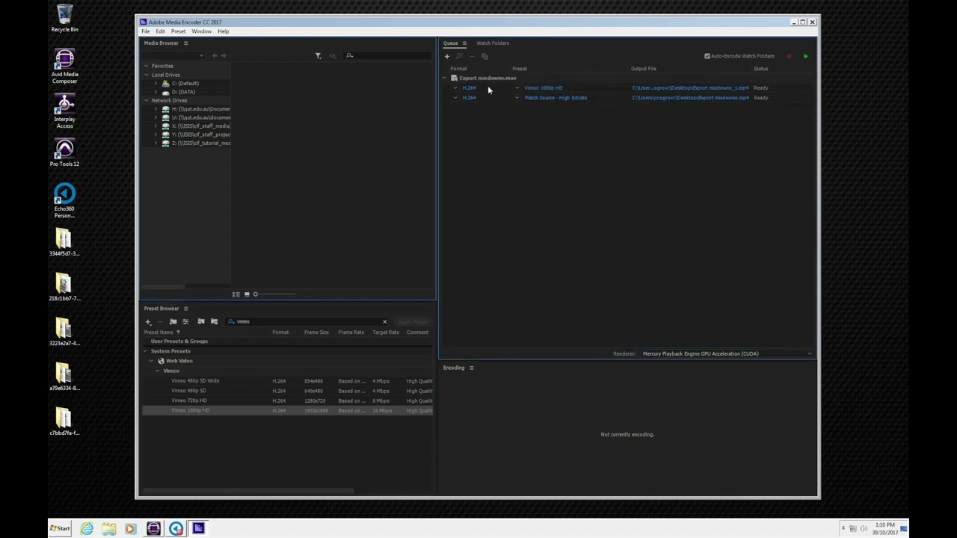
{"action": "left_click", "coordinate": [490, 98]}
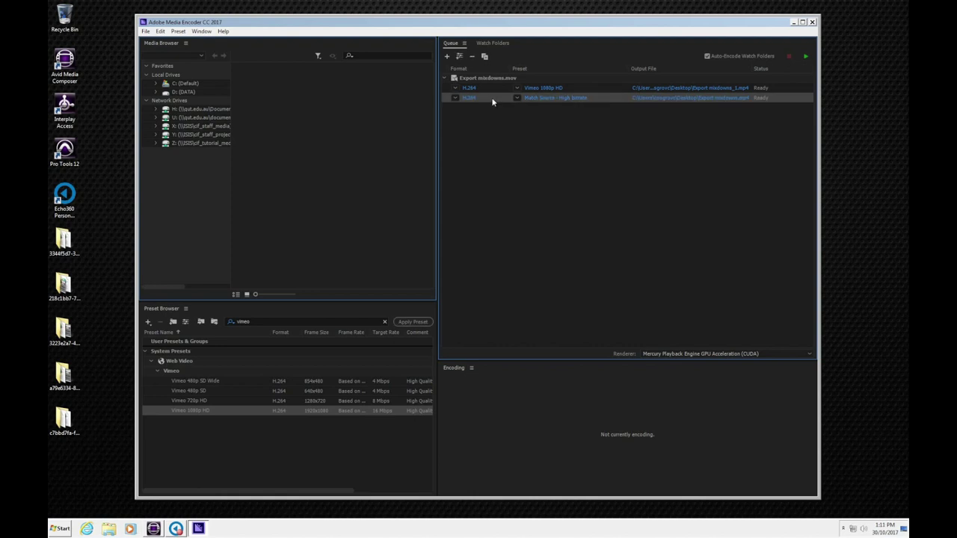
{"action": "key", "text": "Delete"}
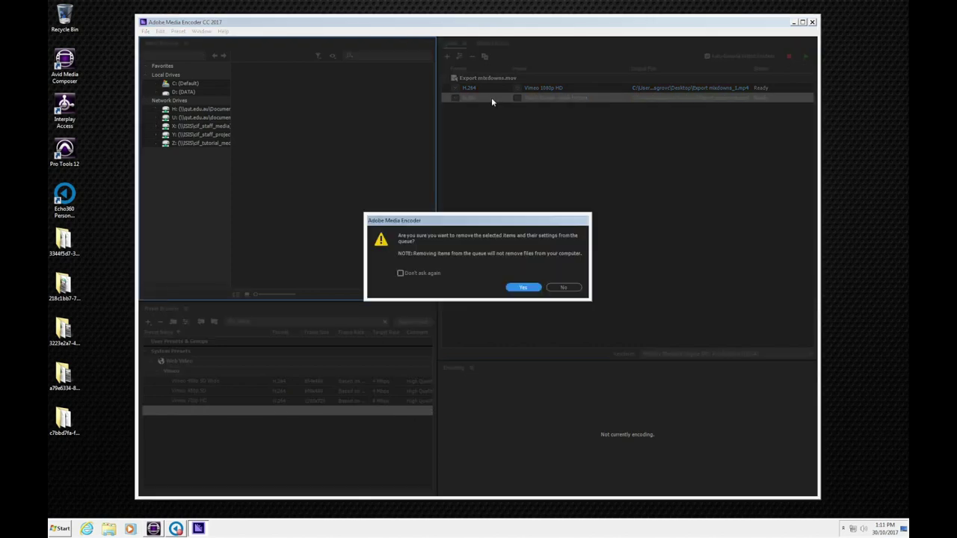
Confirm the removal, then enable Render at Maximum Depth and Maximum Render Quality on the Vimeo output.
{"action": "left_click", "coordinate": [521, 287]}
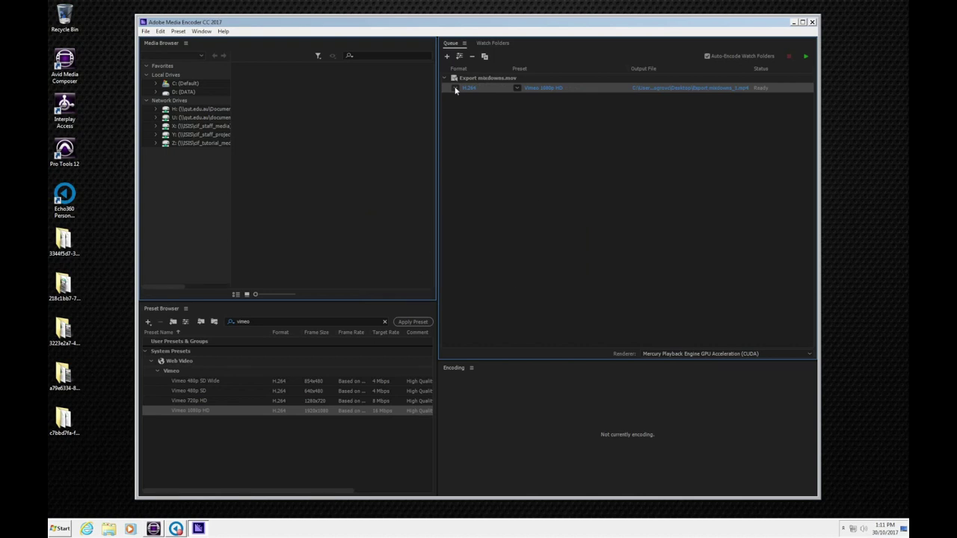
{"action": "left_click", "coordinate": [535, 88]}
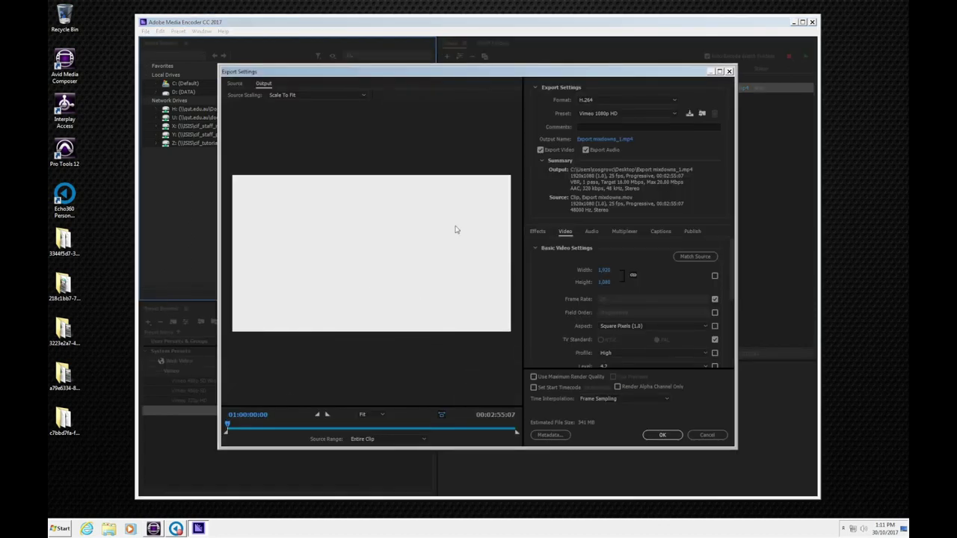
{"action": "left_click", "coordinate": [229, 426]}
{"action": "mouse_move", "coordinate": [228, 426]}
{"action": "left_mouse_down"}
{"action": "mouse_move", "coordinate": [499, 429]}
{"action": "mouse_move", "coordinate": [289, 423]}
{"action": "mouse_move", "coordinate": [271, 424]}
{"action": "mouse_move", "coordinate": [472, 427]}
{"action": "mouse_move", "coordinate": [227, 431]}
{"action": "mouse_move", "coordinate": [236, 429]}
{"action": "left_mouse_up"}
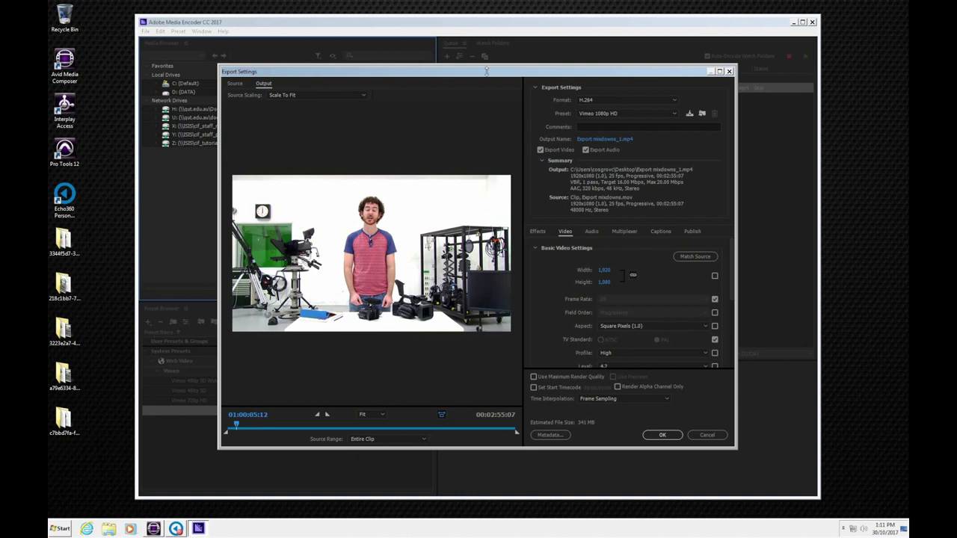
{"action": "left_click_drag", "start_coordinate": [487, 68], "coordinate": [486, 47]}
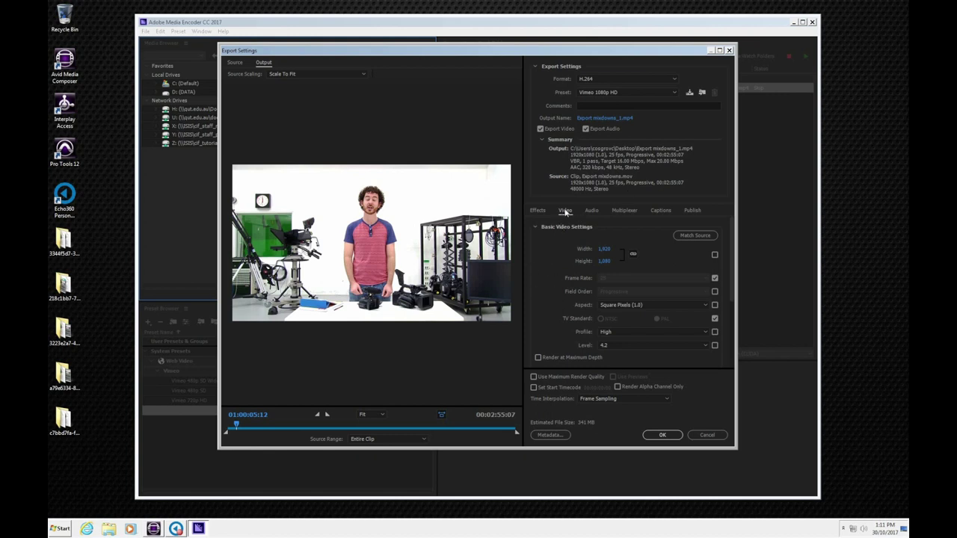
{"action": "left_click", "coordinate": [538, 358]}
{"action": "left_click", "coordinate": [533, 378]}
{"action": "left_click", "coordinate": [652, 437]}
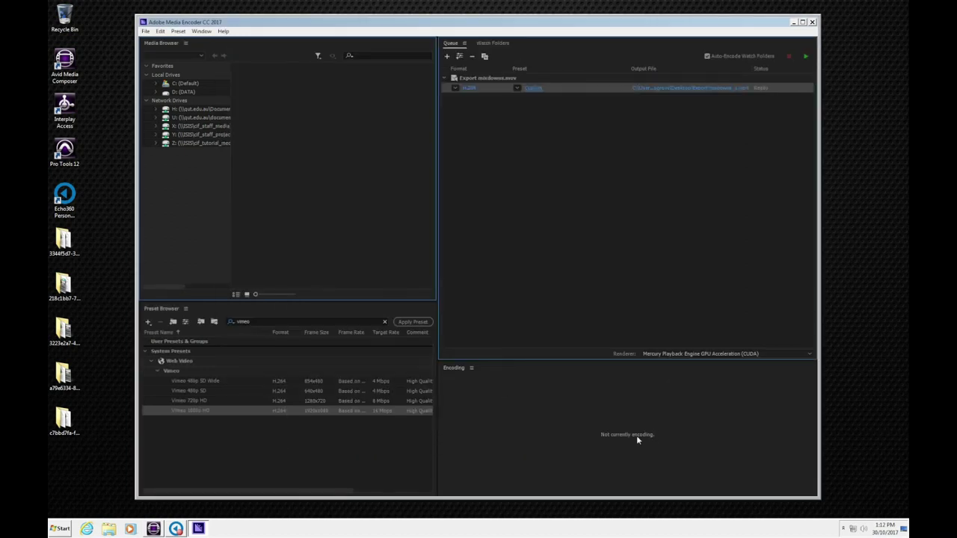
Name the output file 2017_chrisexample and save it to the Desktop.
{"action": "left_click", "coordinate": [674, 88]}
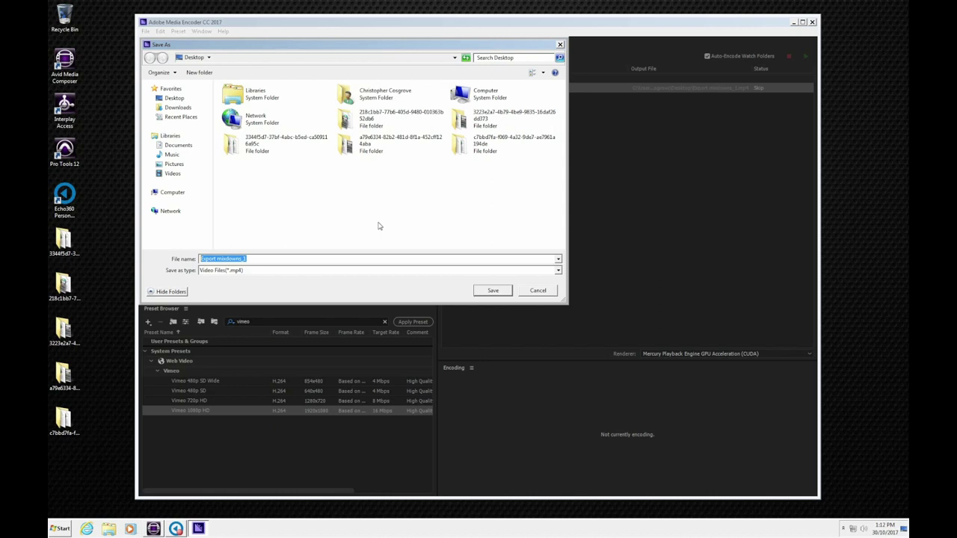
{"action": "type", "text": "201"}
{"action": "type", "text": "7"}
{"action": "type", "text": "_"}
{"action": "type", "text": "Christop"}
{"action": "type", "text": "he"}
{"action": "key", "text": "BackSpace"}
{"action": "key", "text": "BackSpace"}
{"action": "key", "text": "BackSpace"}
{"action": "key", "text": "BackSpace"}
{"action": "key", "text": "BackSpace"}
{"action": "key", "text": "BackSpace"}
{"action": "key", "text": "BackSpace"}
{"action": "key", "text": "BackSpace"}
{"action": "type", "text": "p"}
{"action": "key", "text": "BackSpace"}
{"action": "key", "text": "BackSpace"}
{"action": "key", "text": "BackSpace"}
{"action": "key", "text": "BackSpace"}
{"action": "key", "text": "BackSpace"}
{"action": "type", "text": "chrisexample"}
{"action": "left_click", "coordinate": [176, 100]}
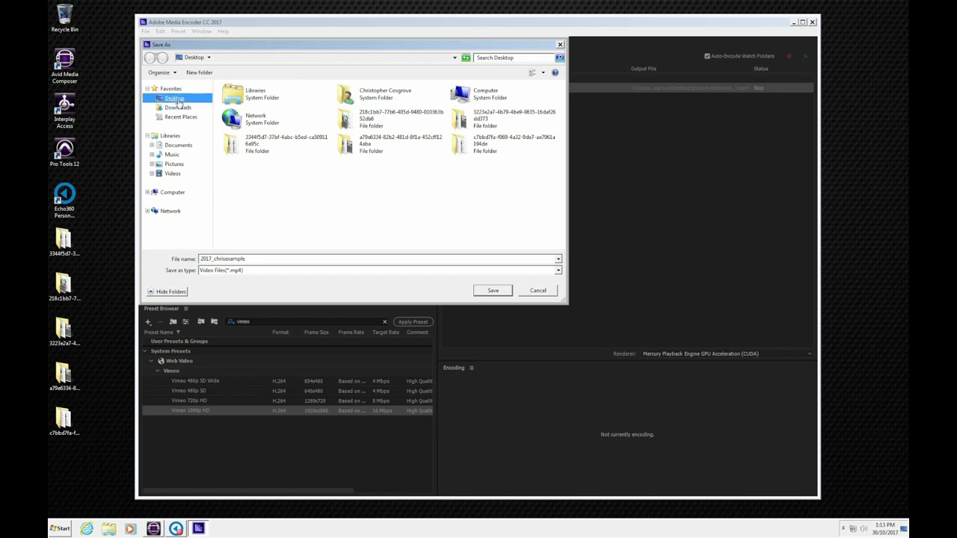
{"action": "left_click", "coordinate": [493, 291]}
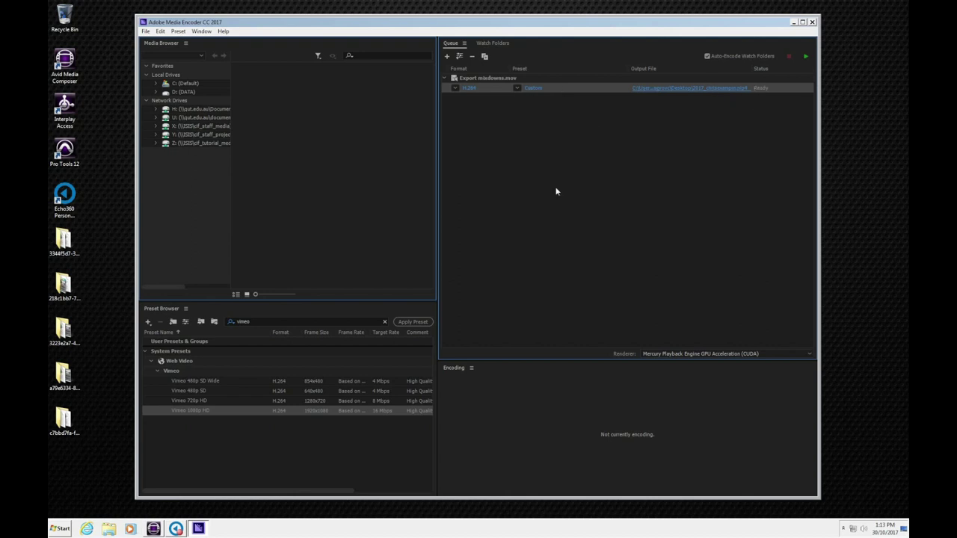
Start the queue to encode Export mixdowns.mov with the custom Vimeo 1080p settings.
{"action": "left_click", "coordinate": [804, 58]}
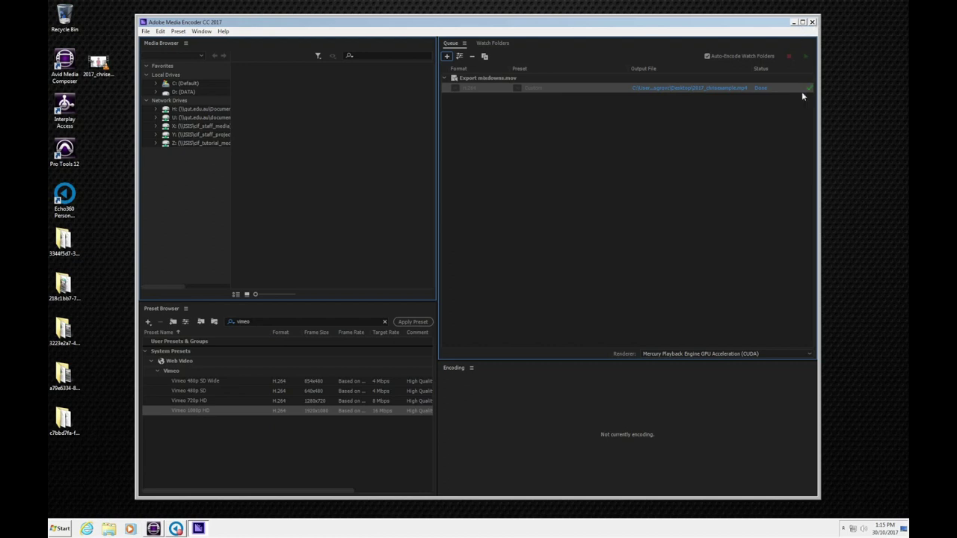
Close Media Encoder, play 2017_chrisexample.mp4 in VLC, then quit the player.
{"action": "left_click", "coordinate": [812, 21]}
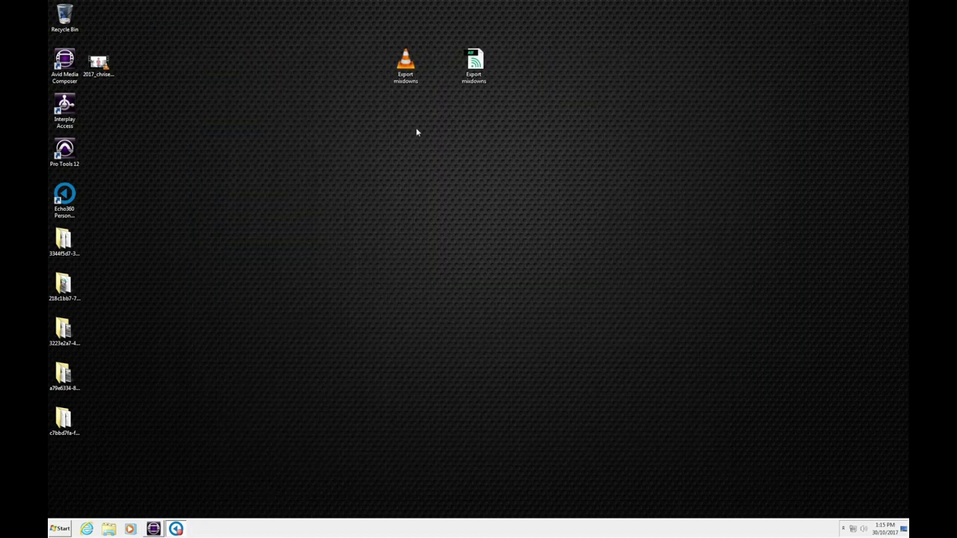
{"action": "left_click_drag", "start_coordinate": [100, 64], "coordinate": [403, 161]}
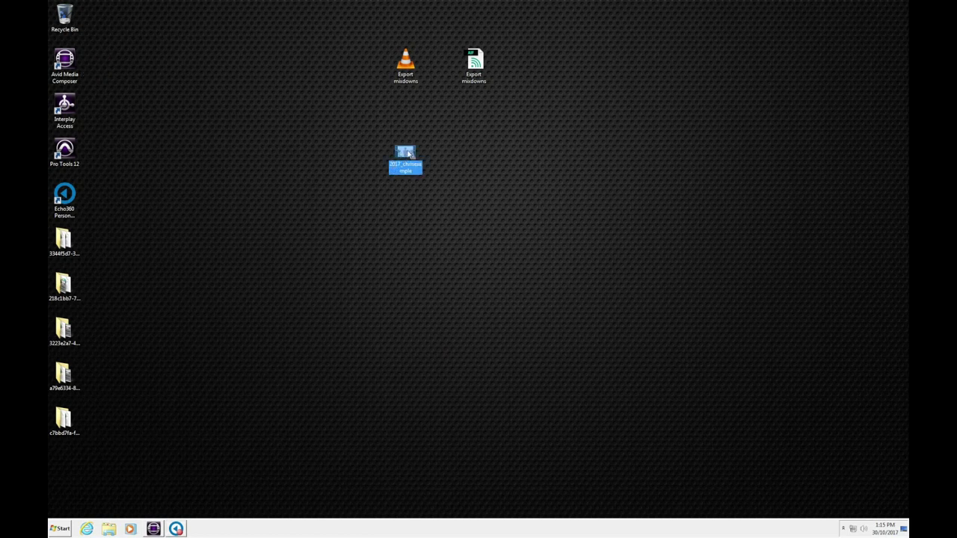
{"action": "double_click", "coordinate": [408, 153]}
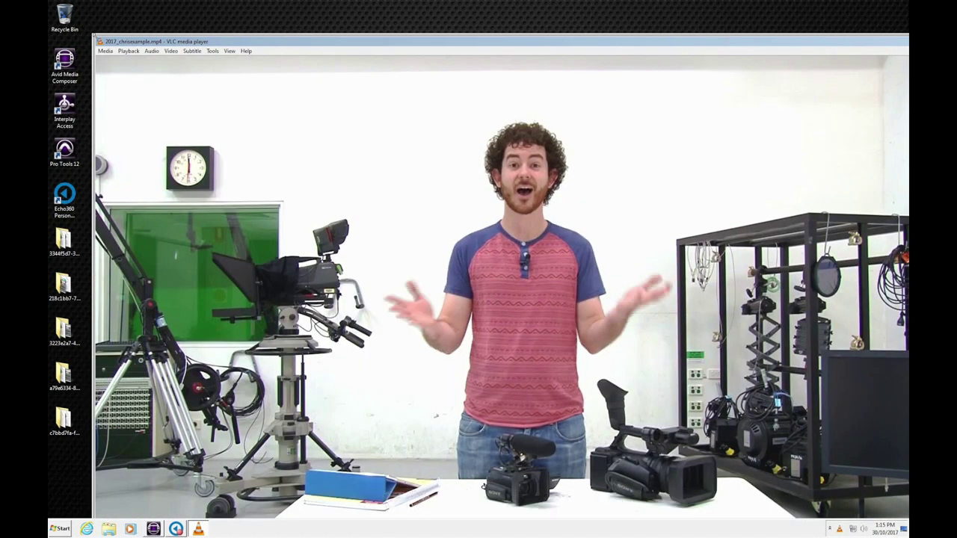
{"action": "double_click", "coordinate": [96, 40]}
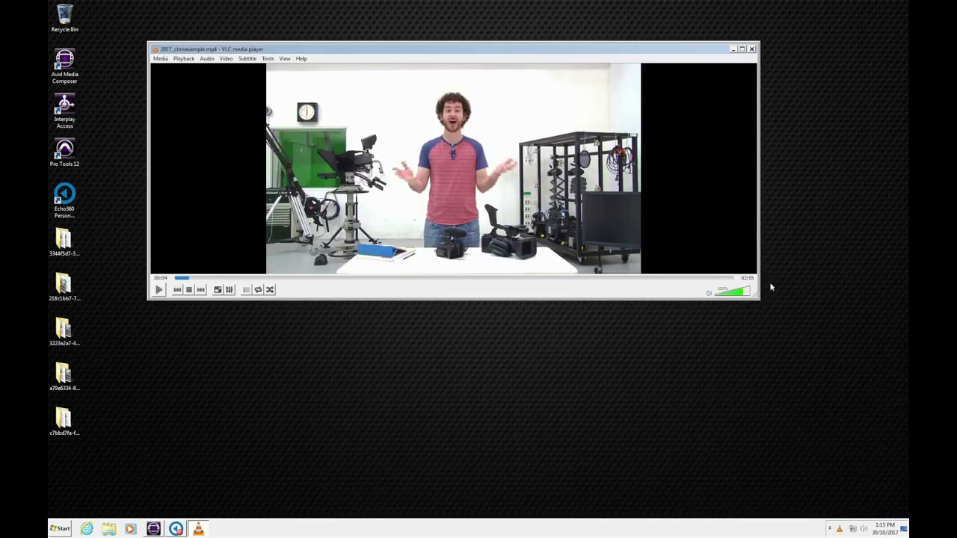
{"action": "key", "text": "alt+F4"}
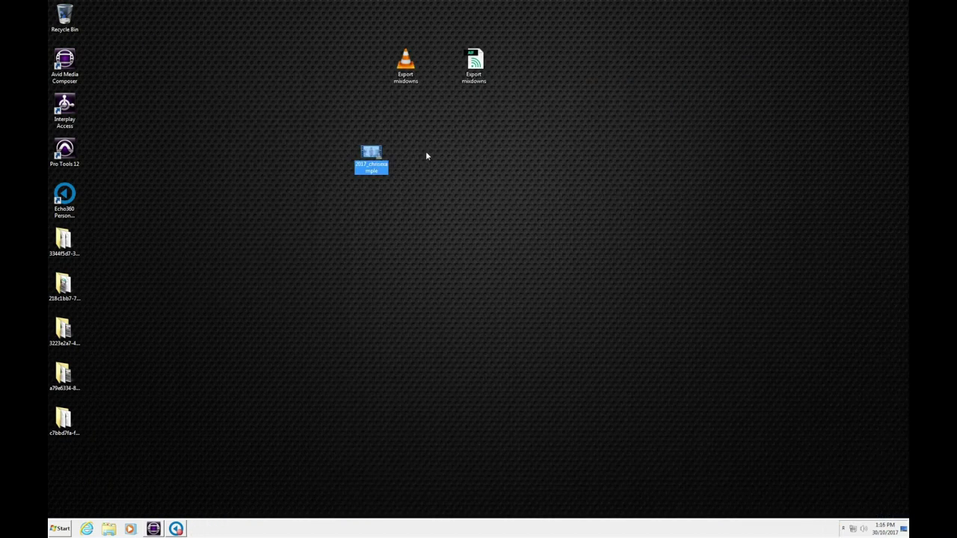